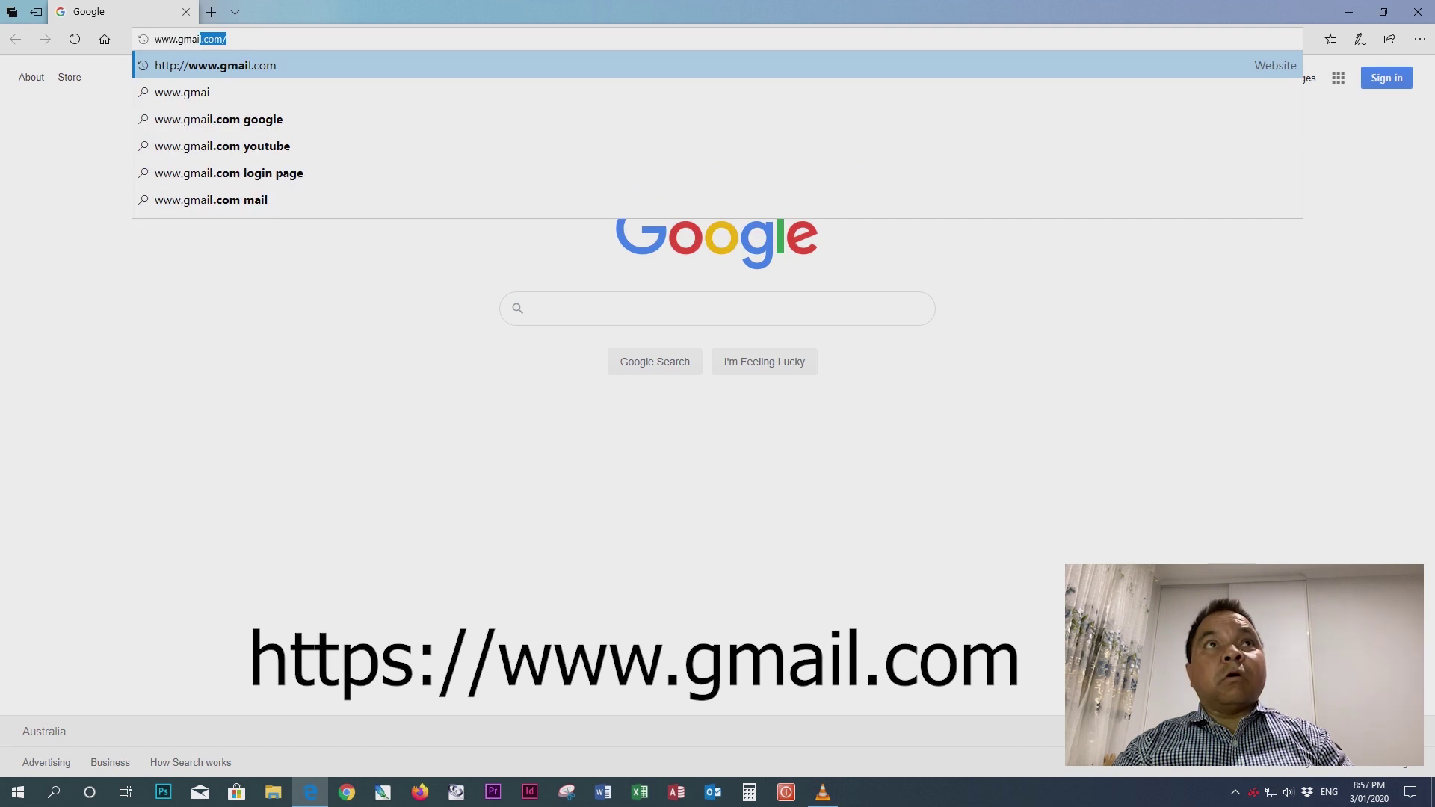
type("l")
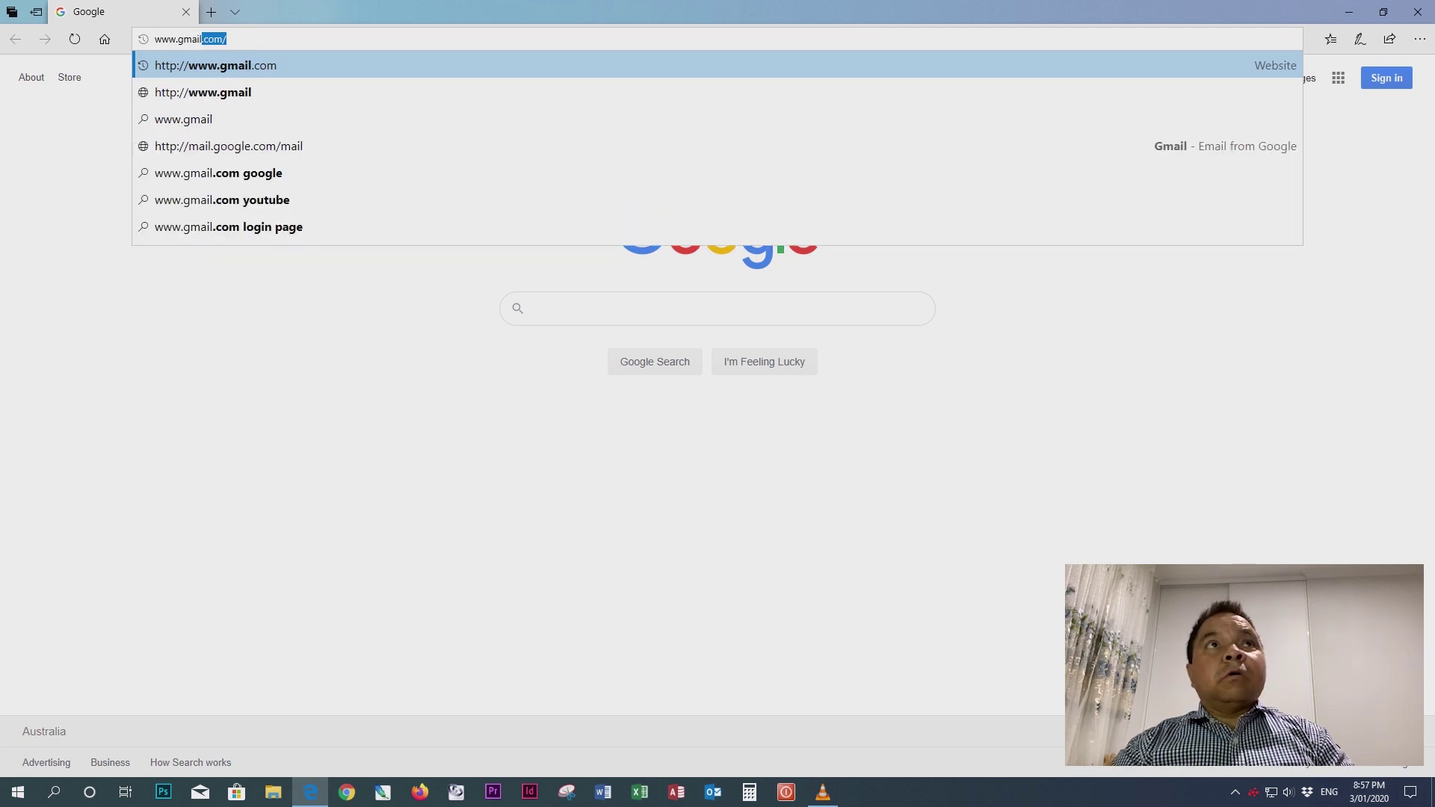
type(".com")
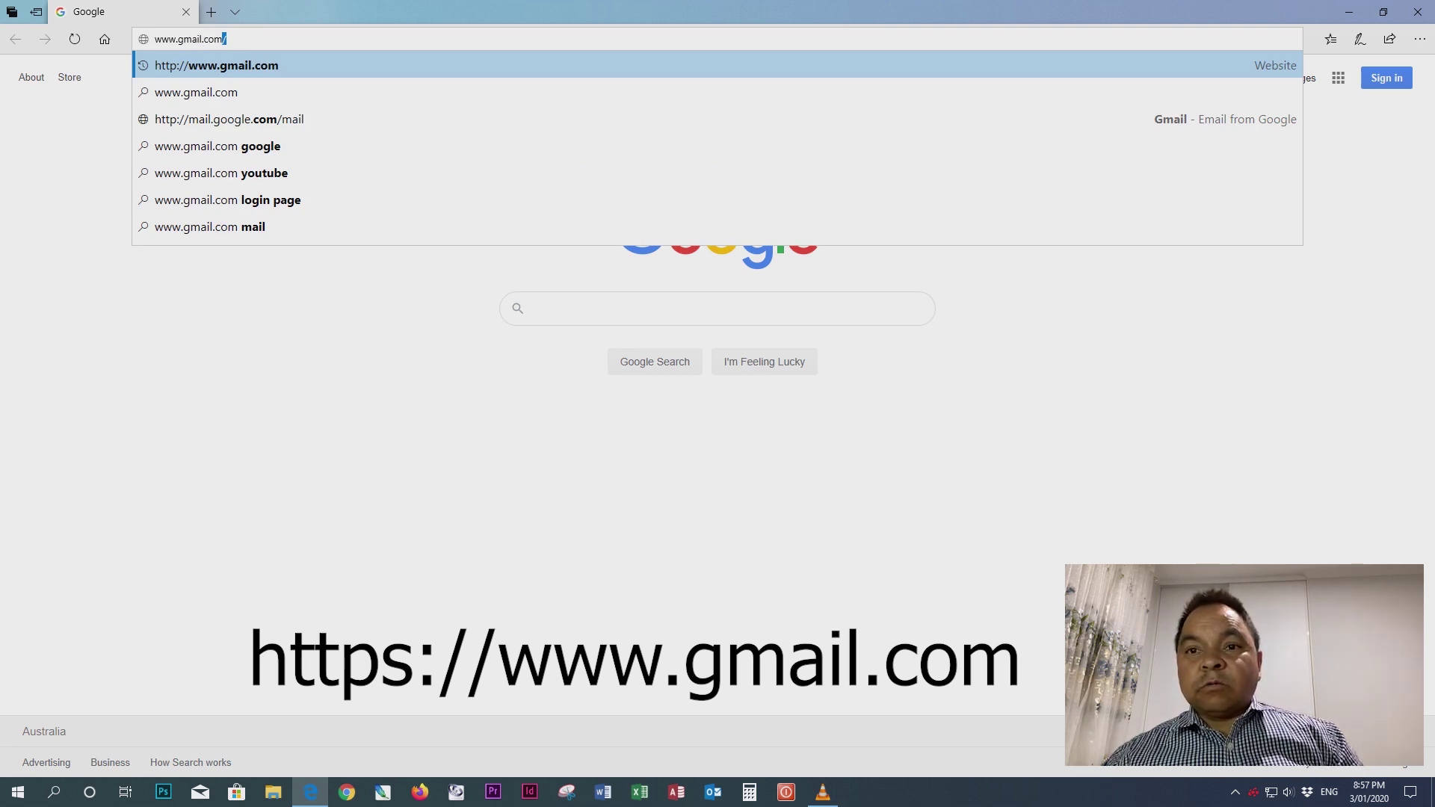
key("Return")
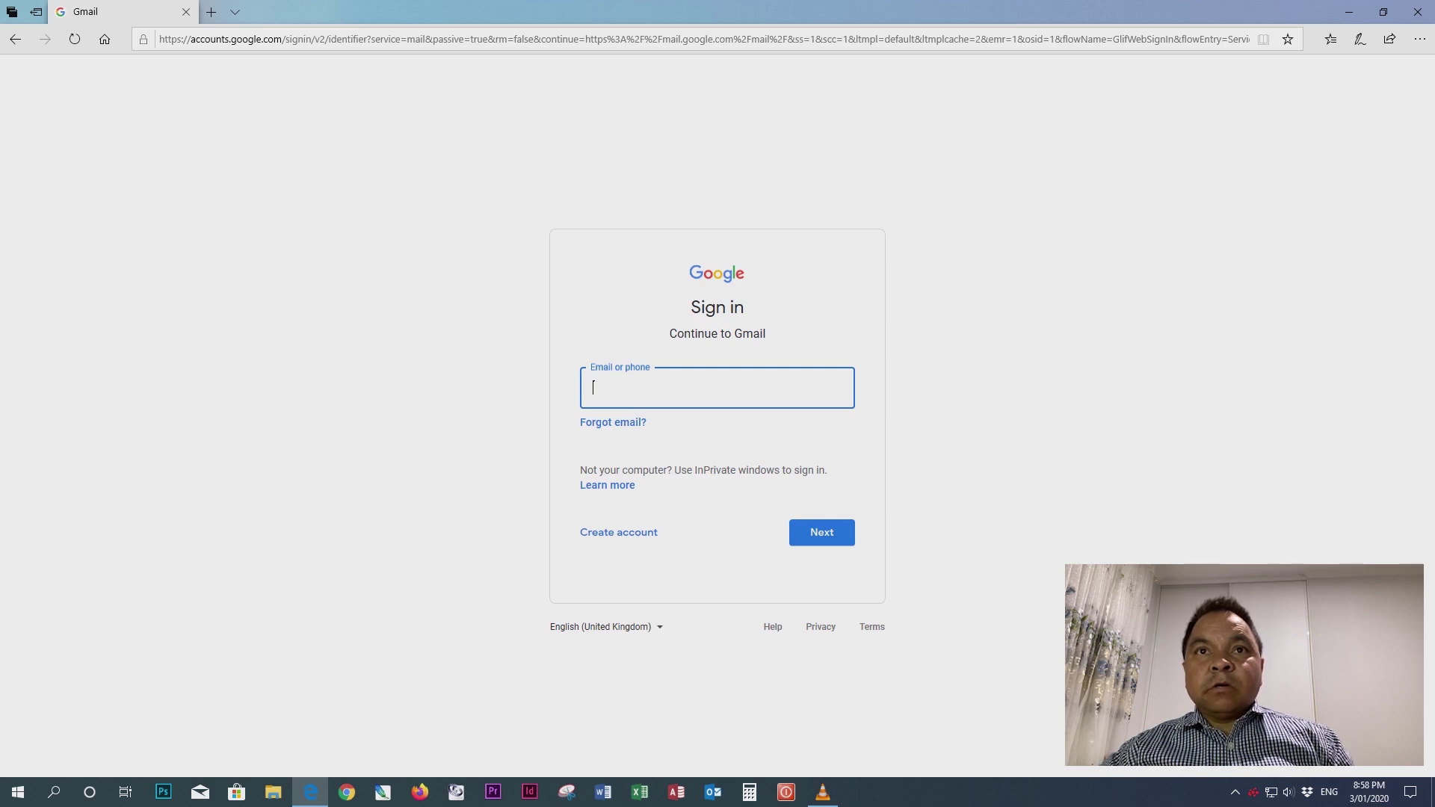
left_click(619, 532)
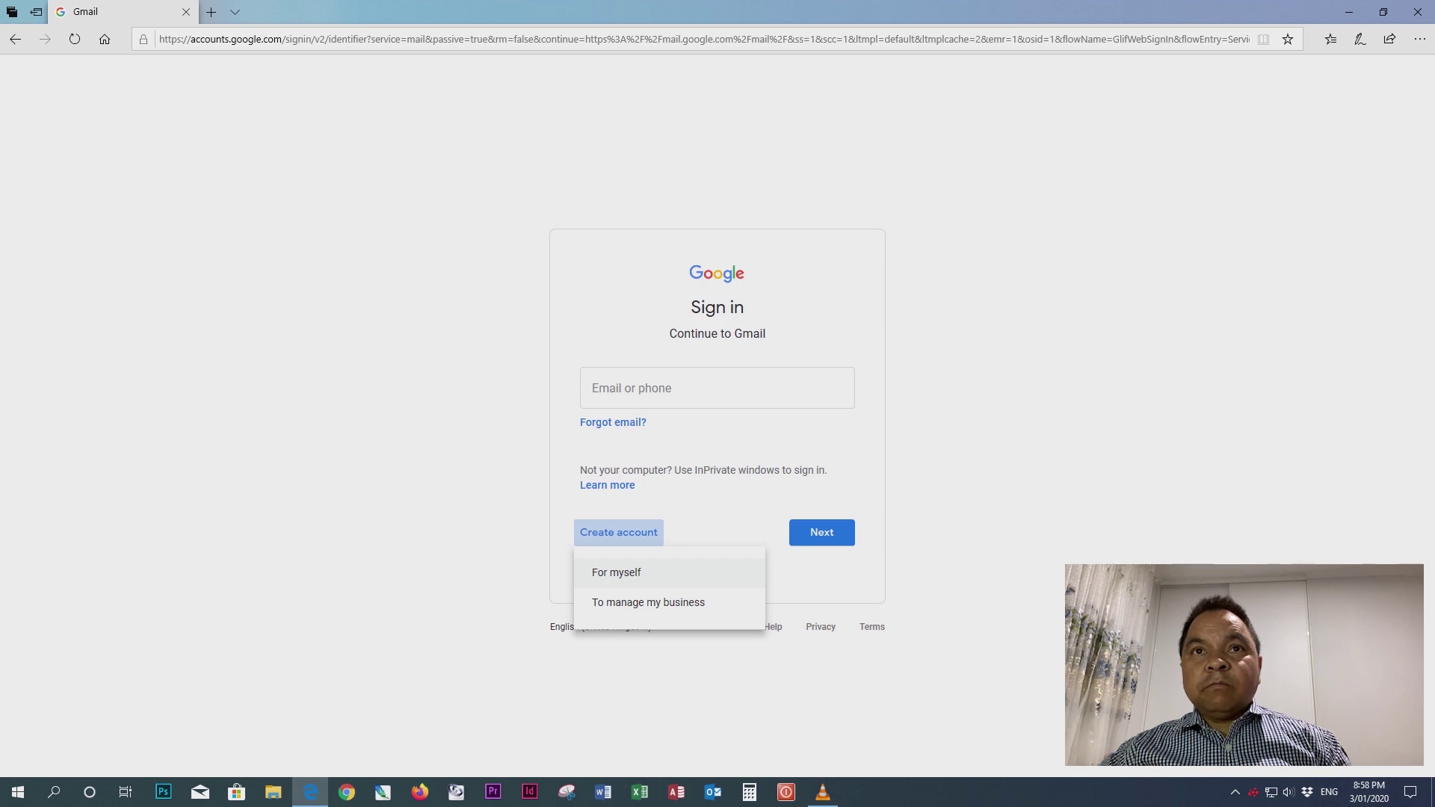
- Choose 'For myself' to open the personal account sign-up form
left_click(615, 573)
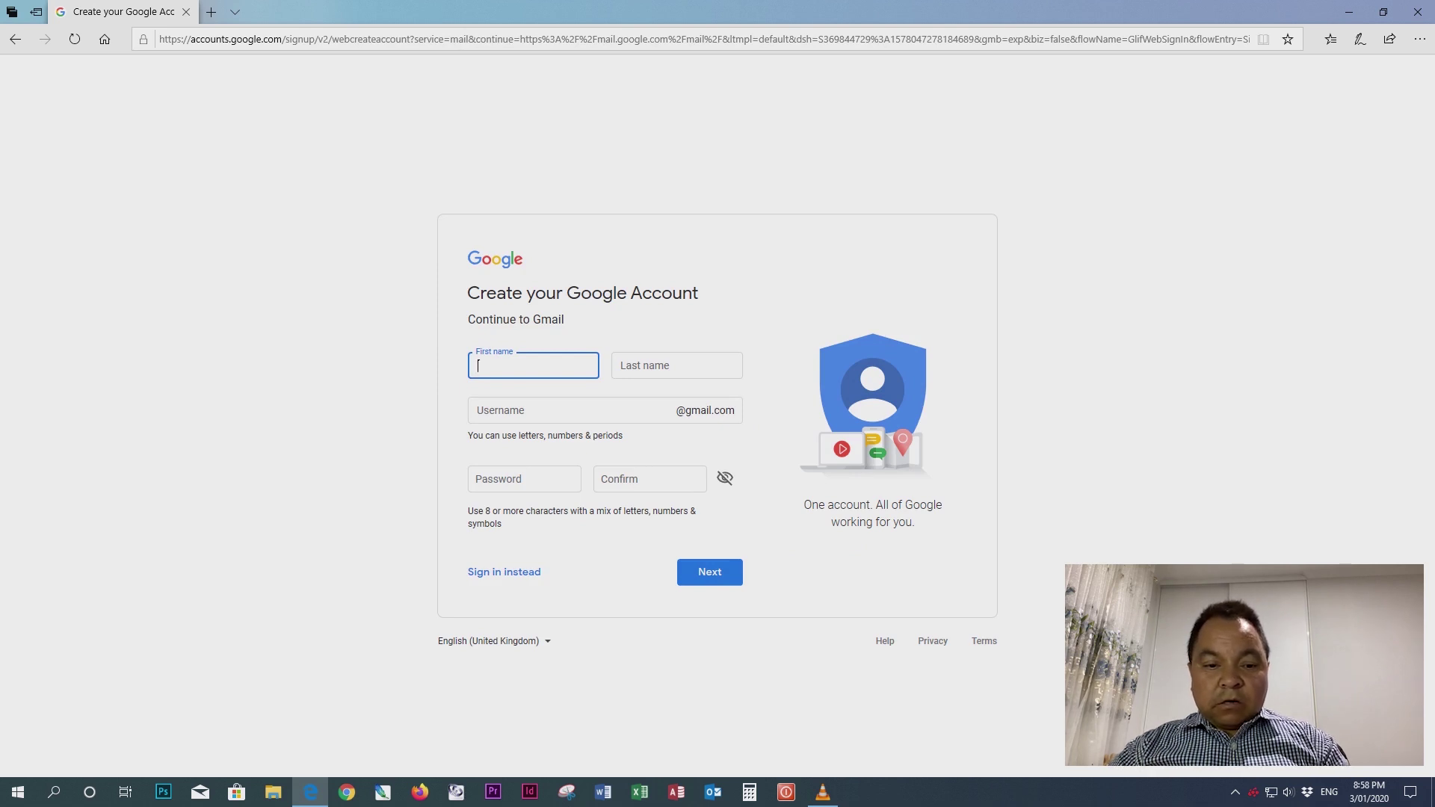
- Enter the first and last name so Google suggests a username
type("Demo")
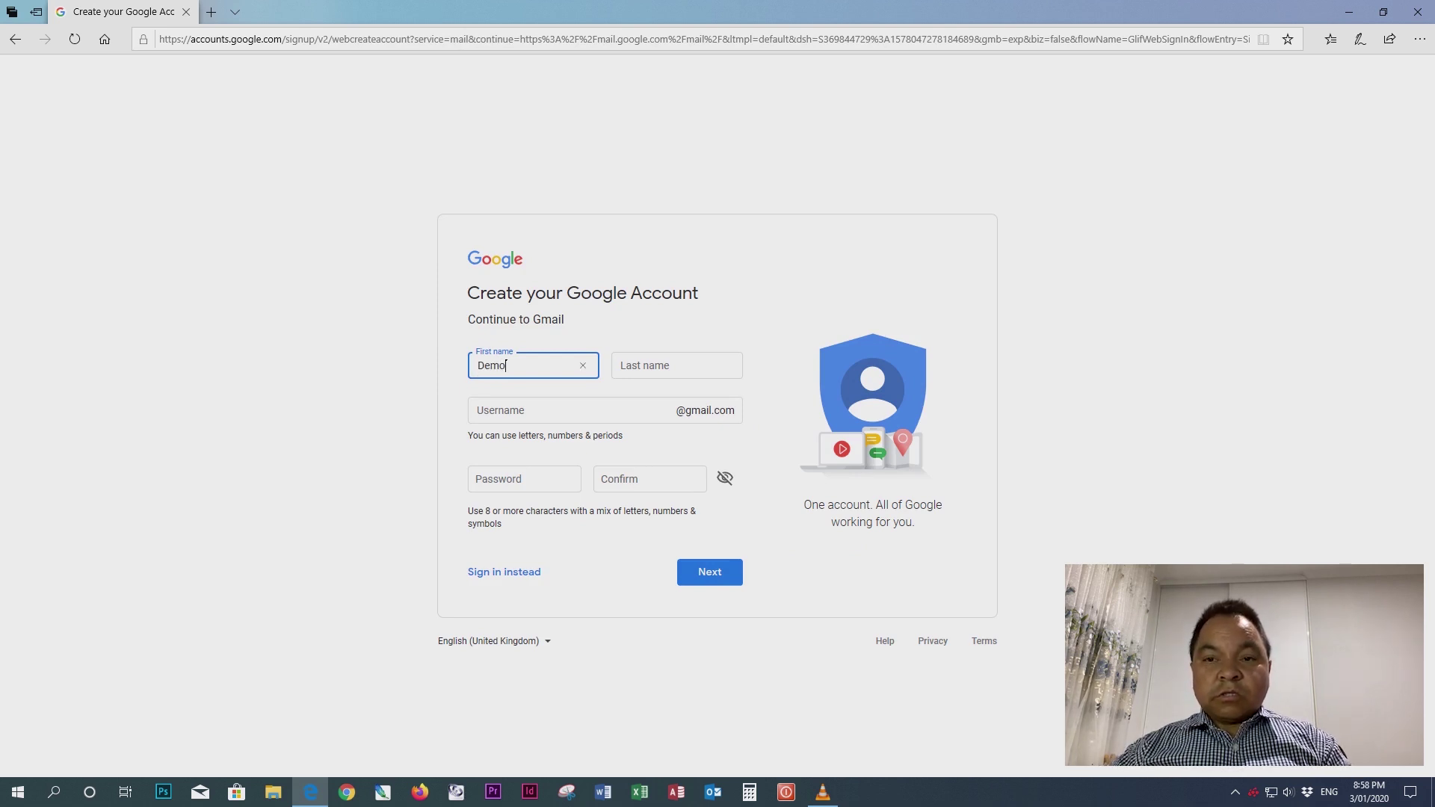
left_click(621, 365)
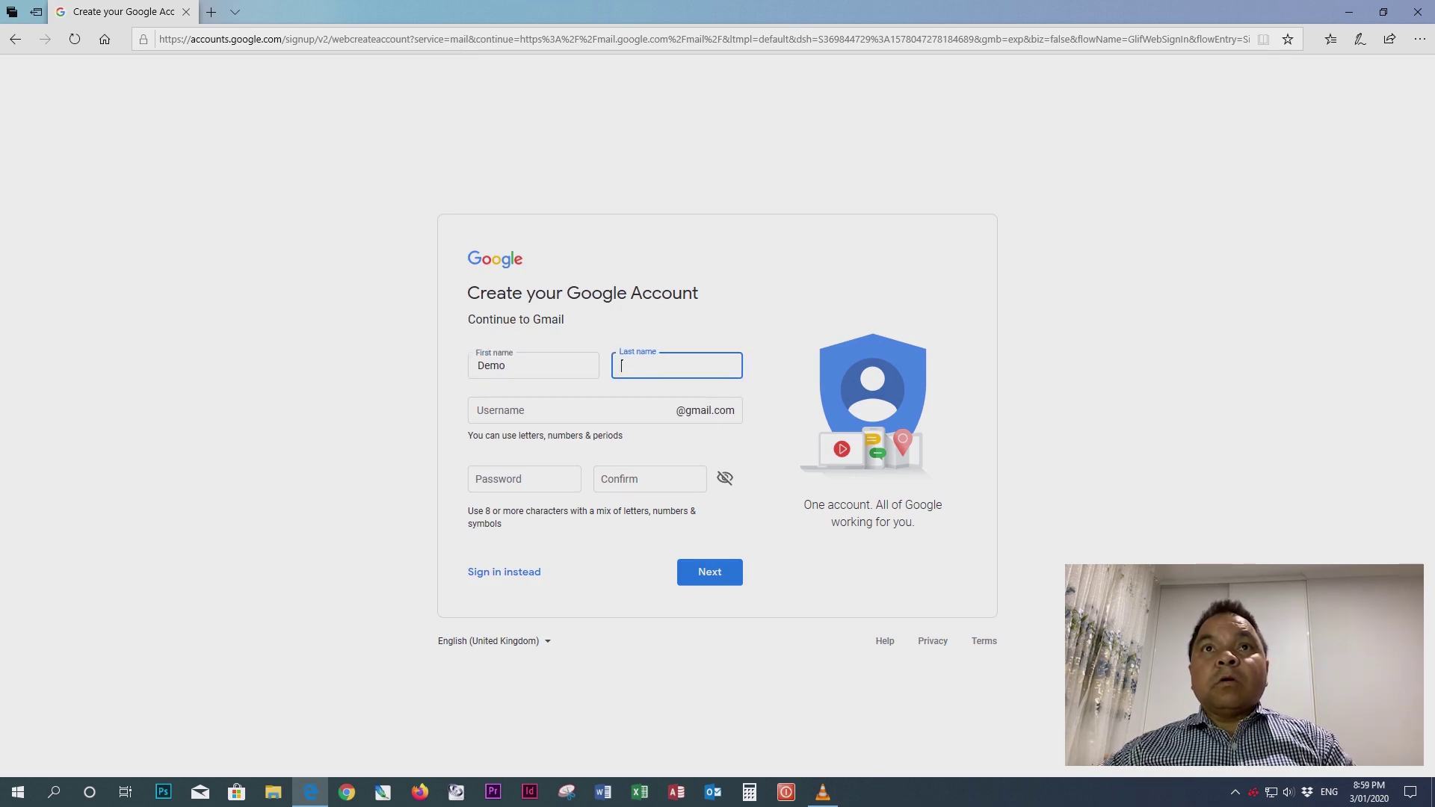
type("Examp")
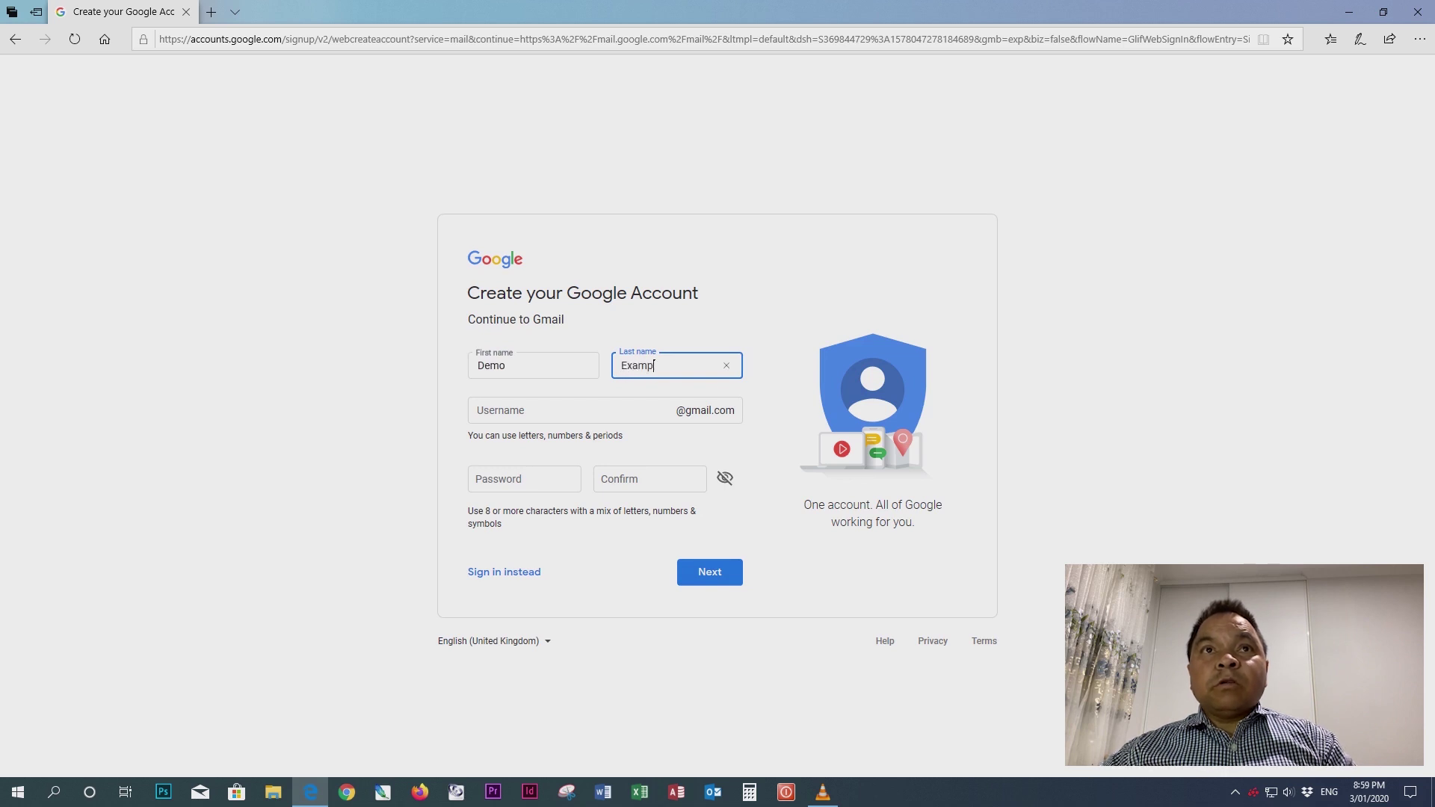
type("le")
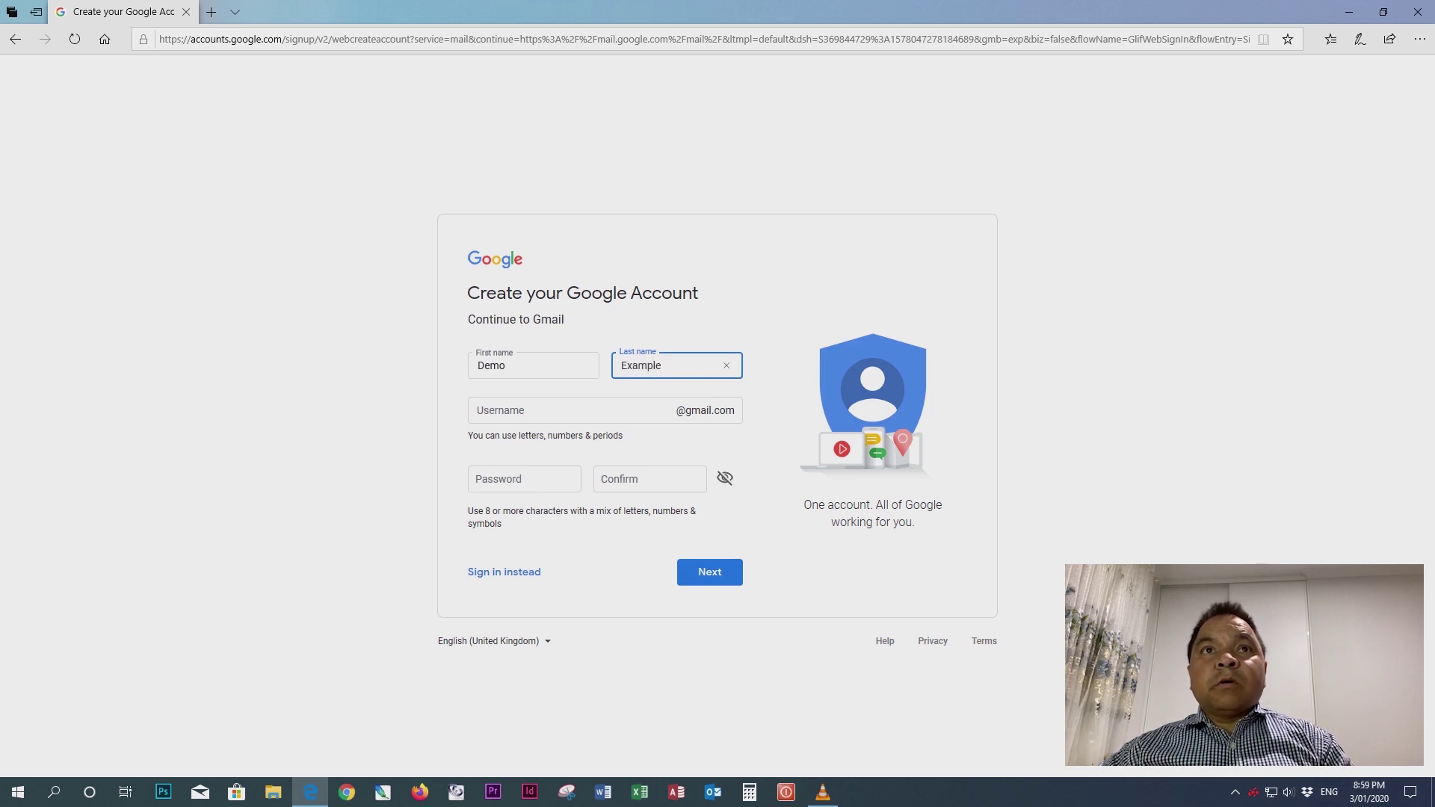
key("Tab")
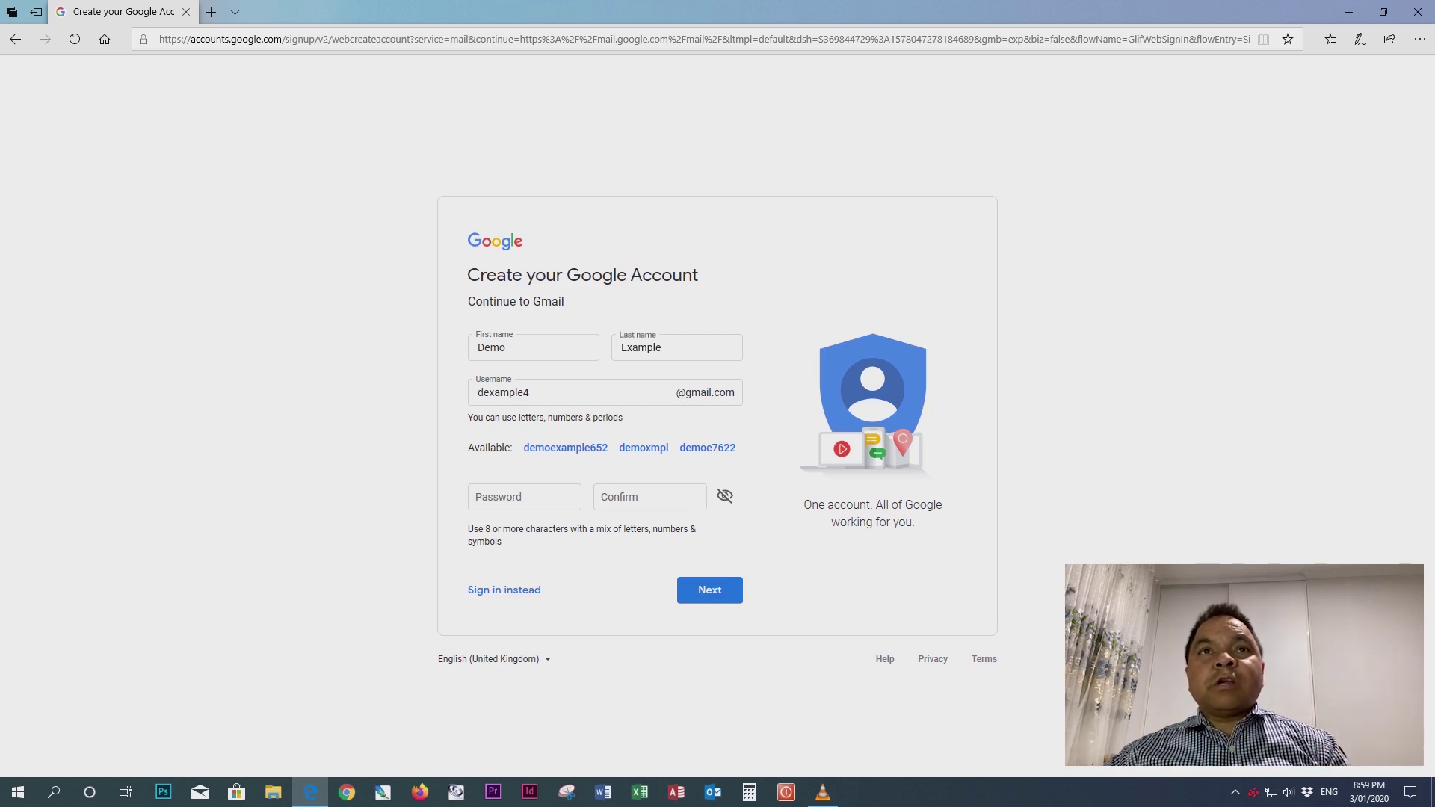
- Replace the suggested username with the user's own chosen Gmail username
left_click(530, 393)
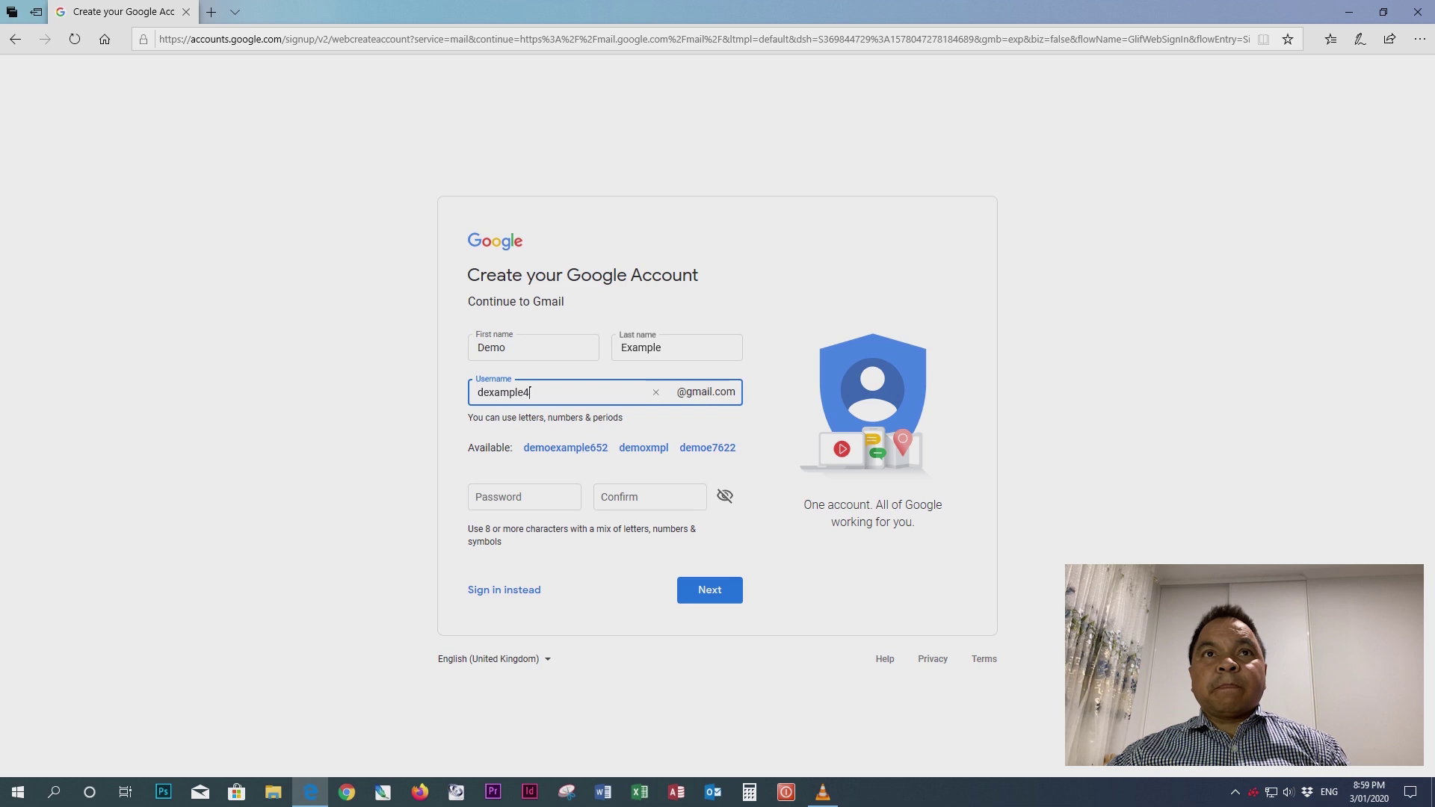
left_click(524, 497)
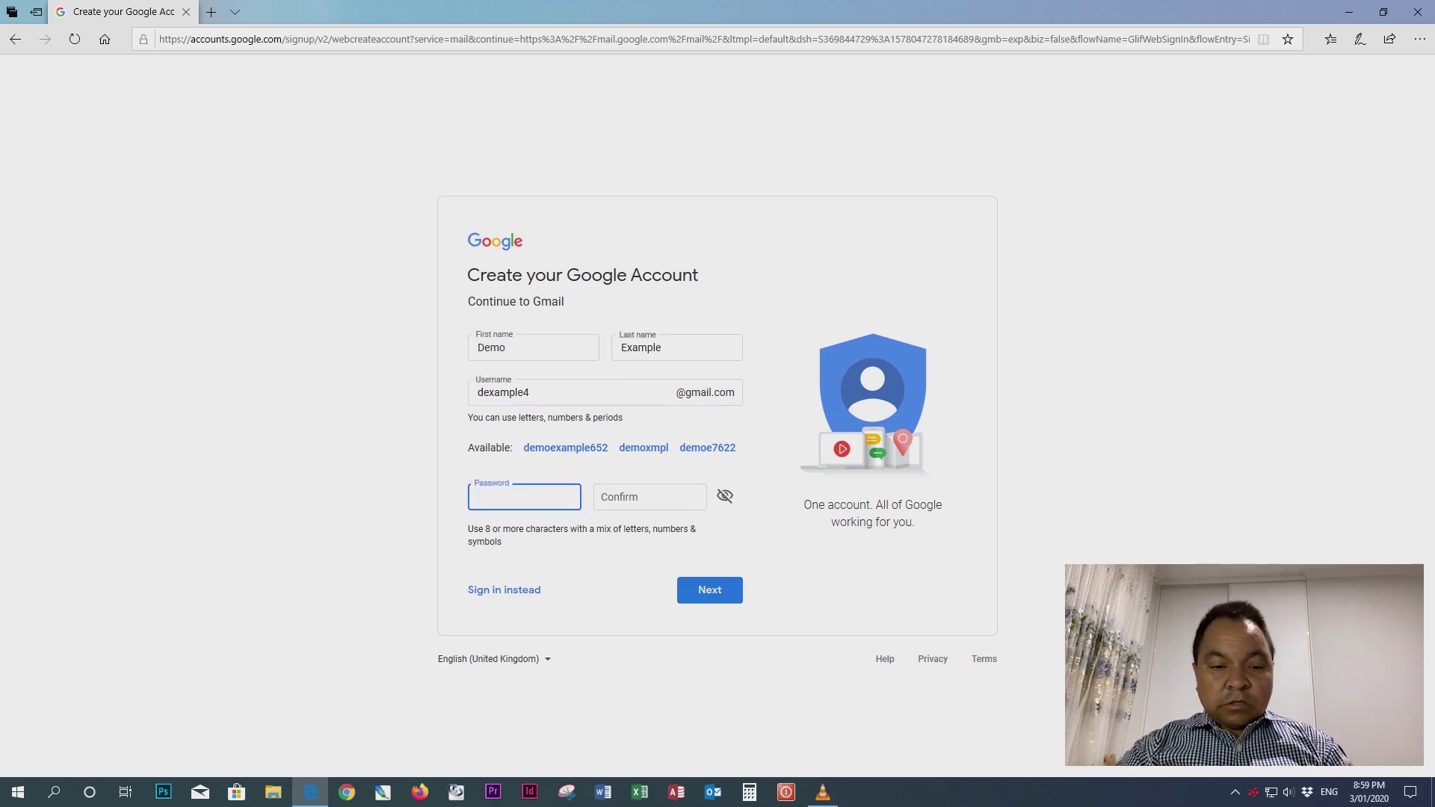
key("shift+Tab")
key("BackSpace")
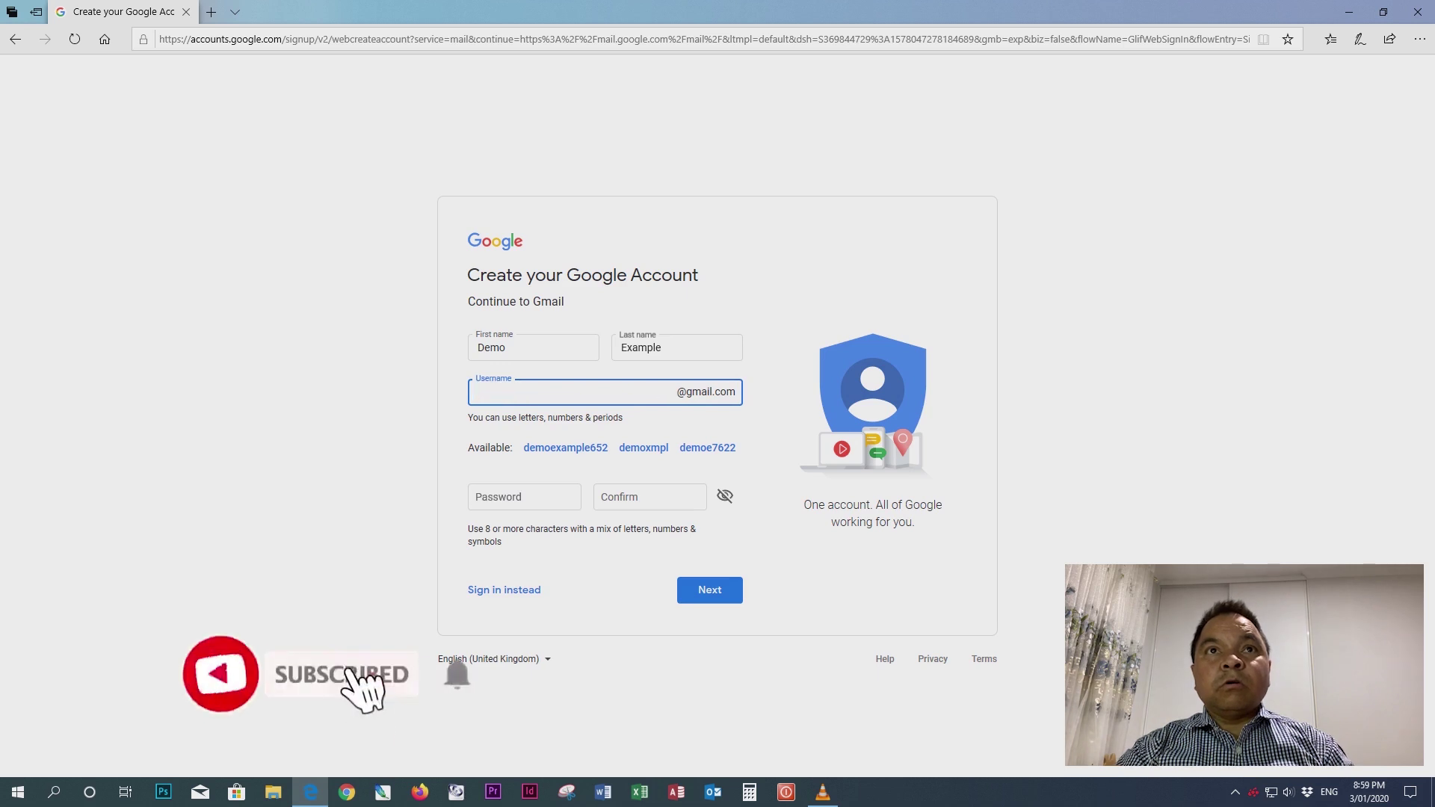
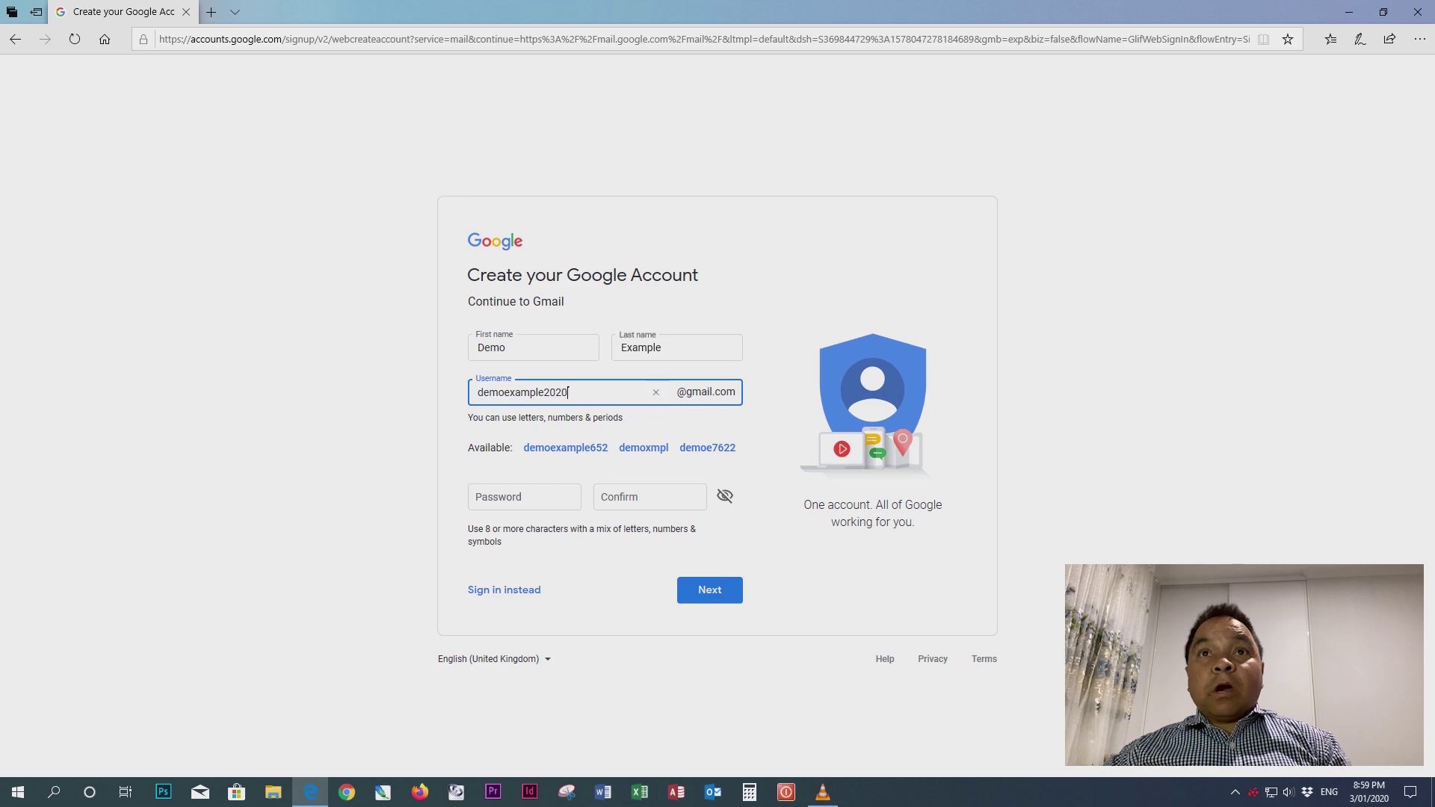
key("Tab")
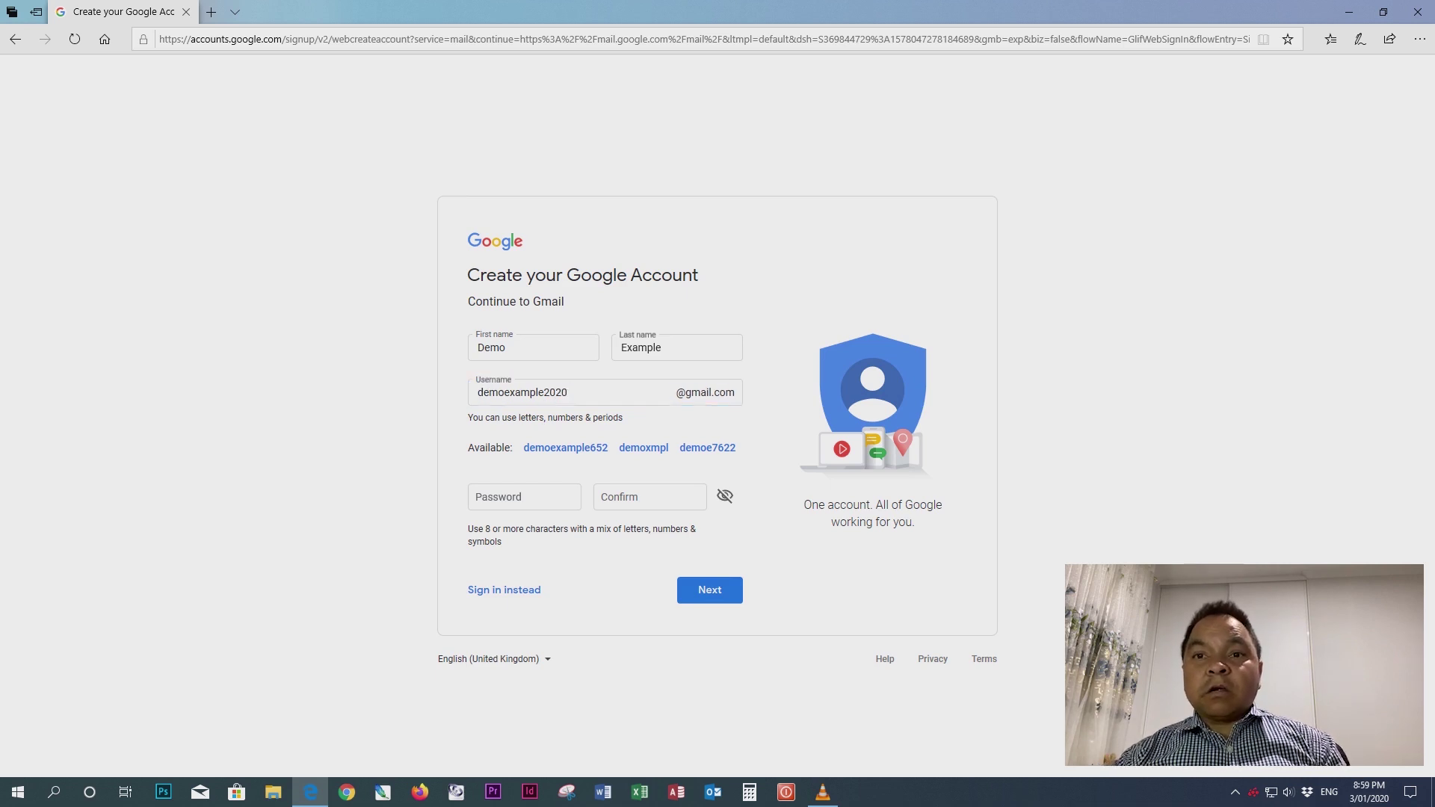
left_click(568, 392)
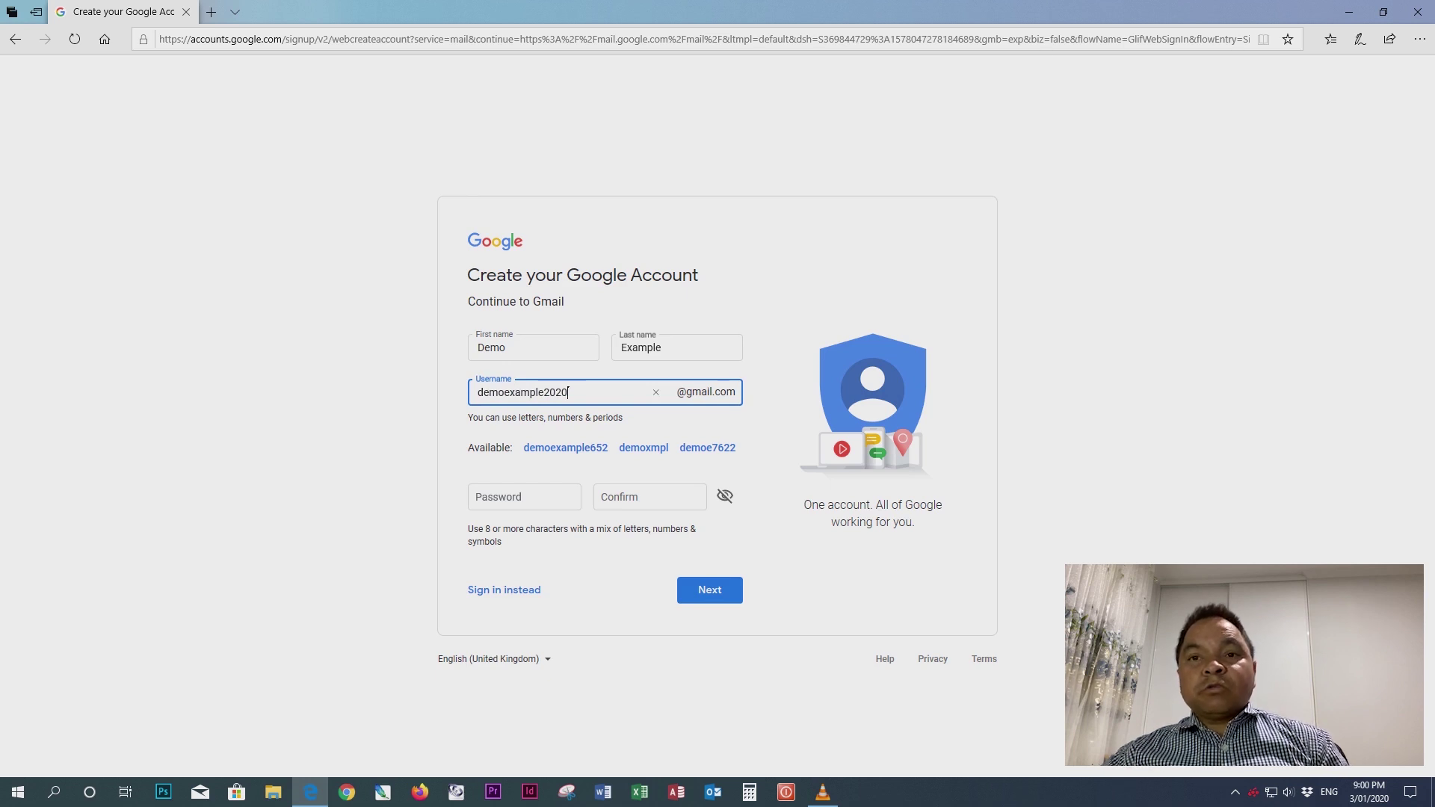
left_click(524, 497)
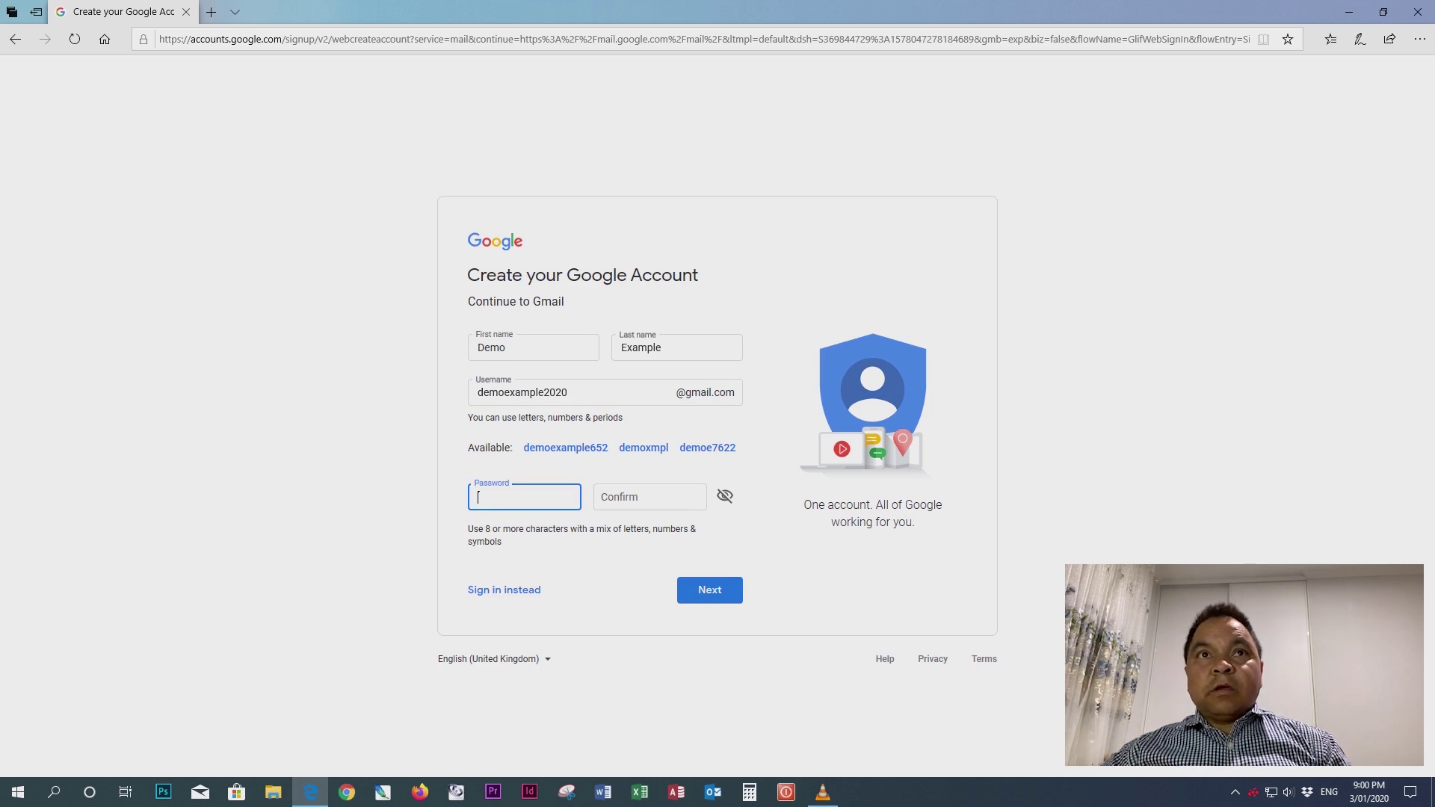
- Enter the account password and its matching confirmation, then submit the form
left_click(725, 495)
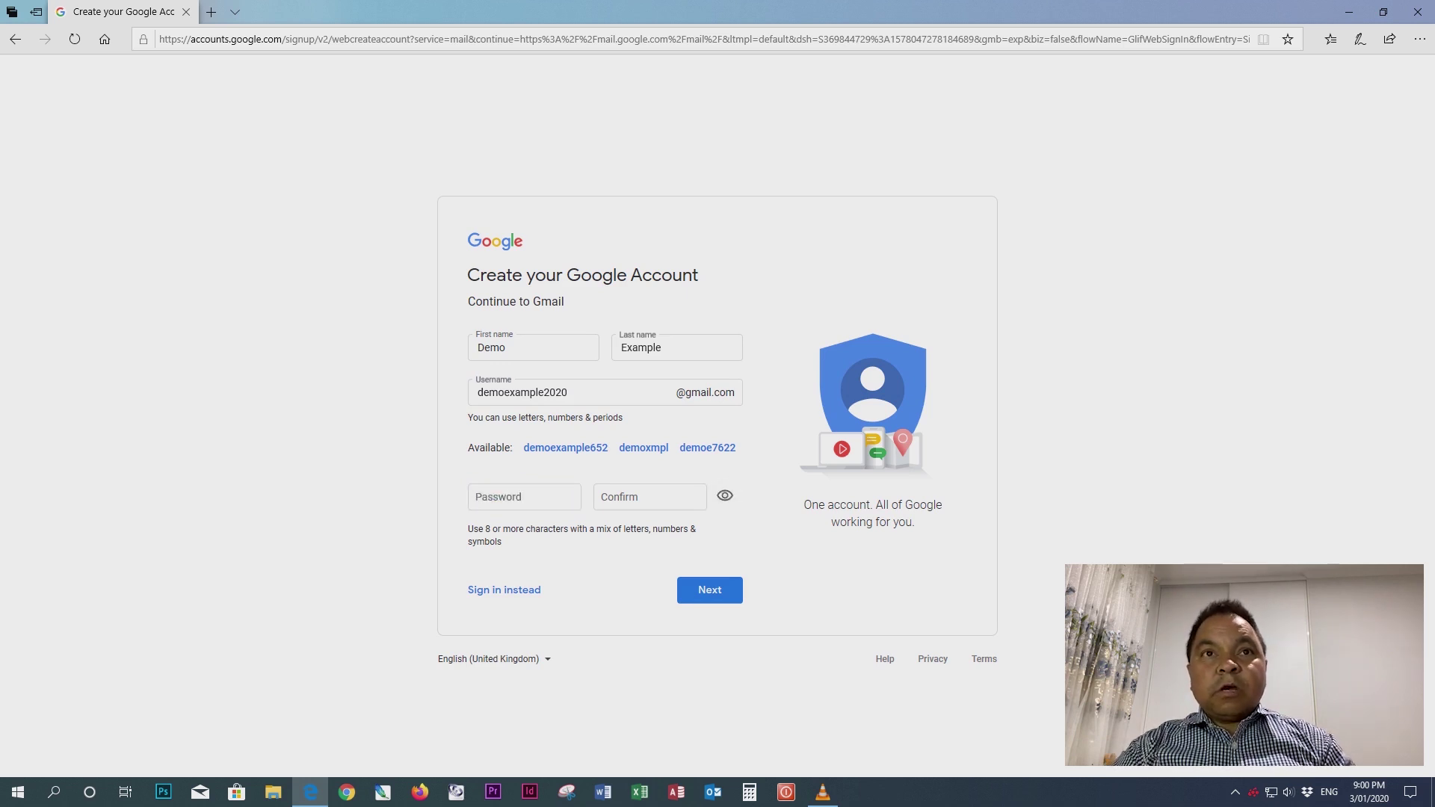
left_click(523, 497)
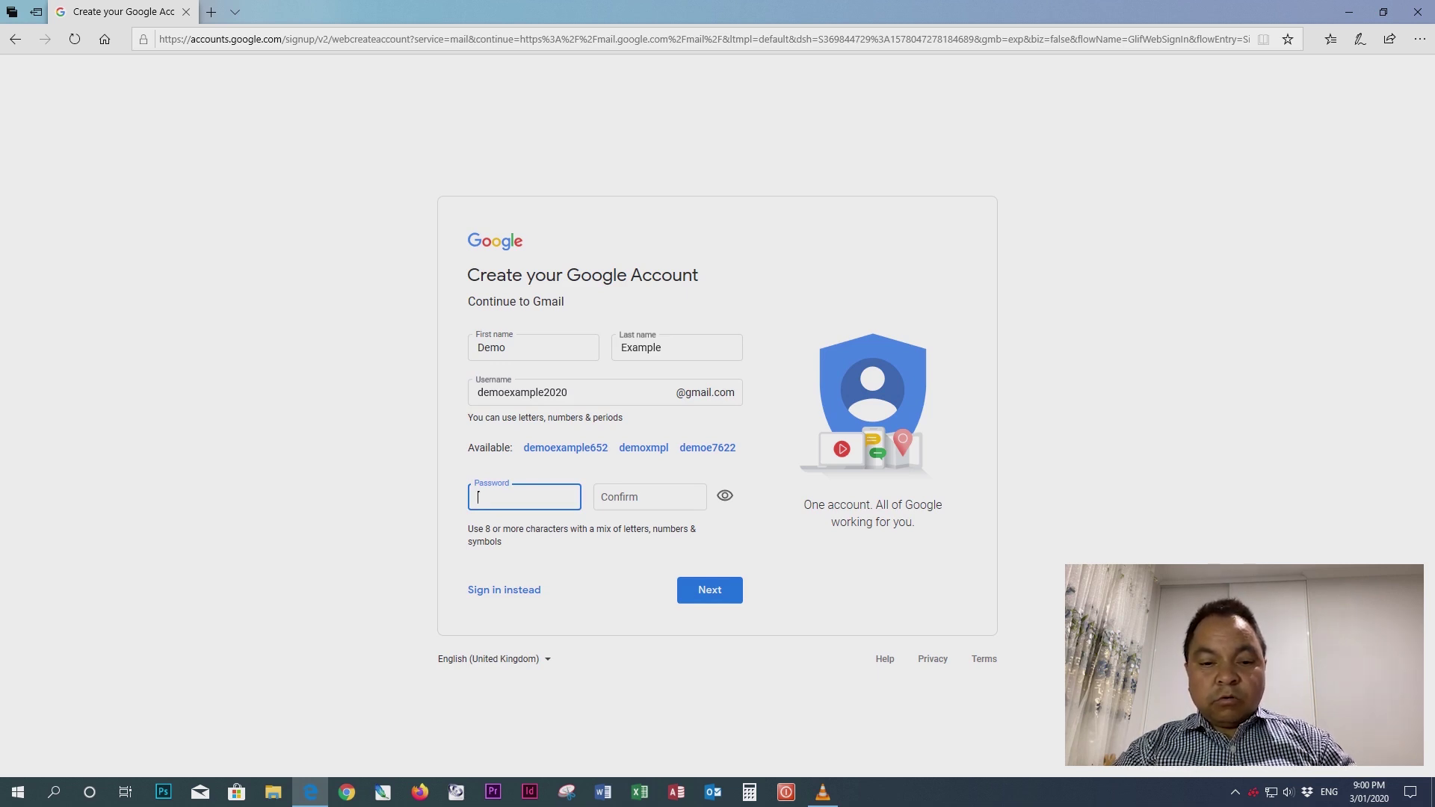
type("d")
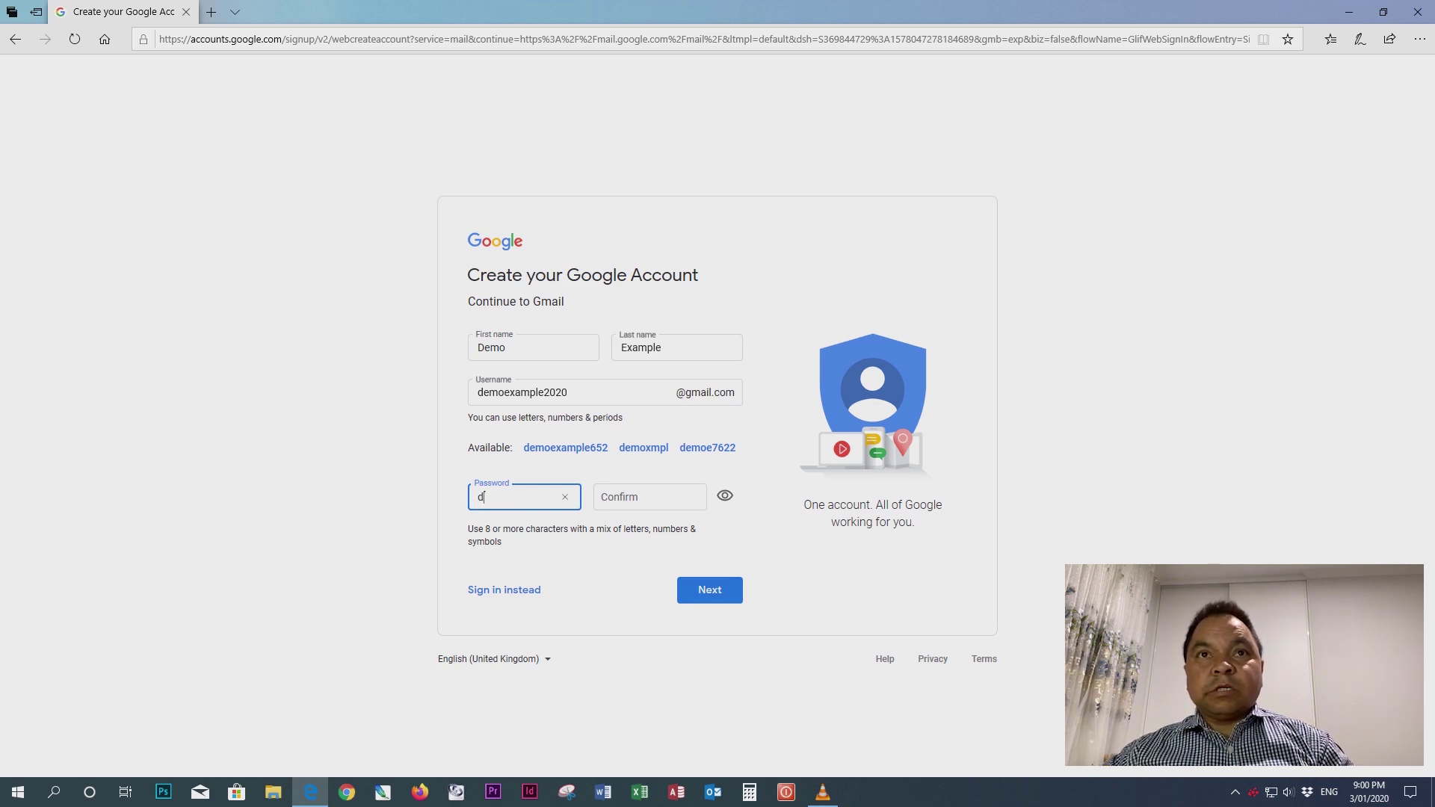
type("emo2020")
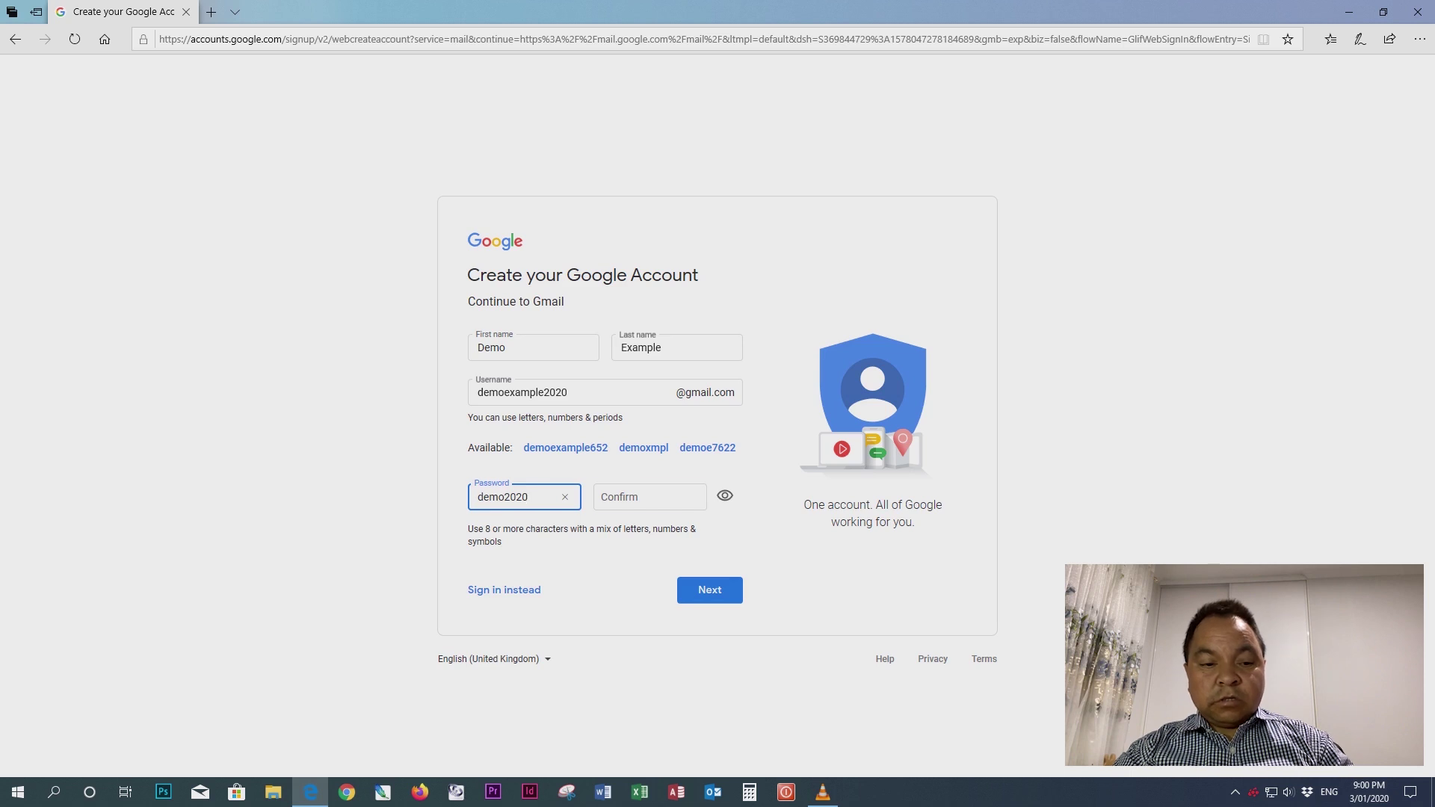
left_click(604, 497)
type("dem")
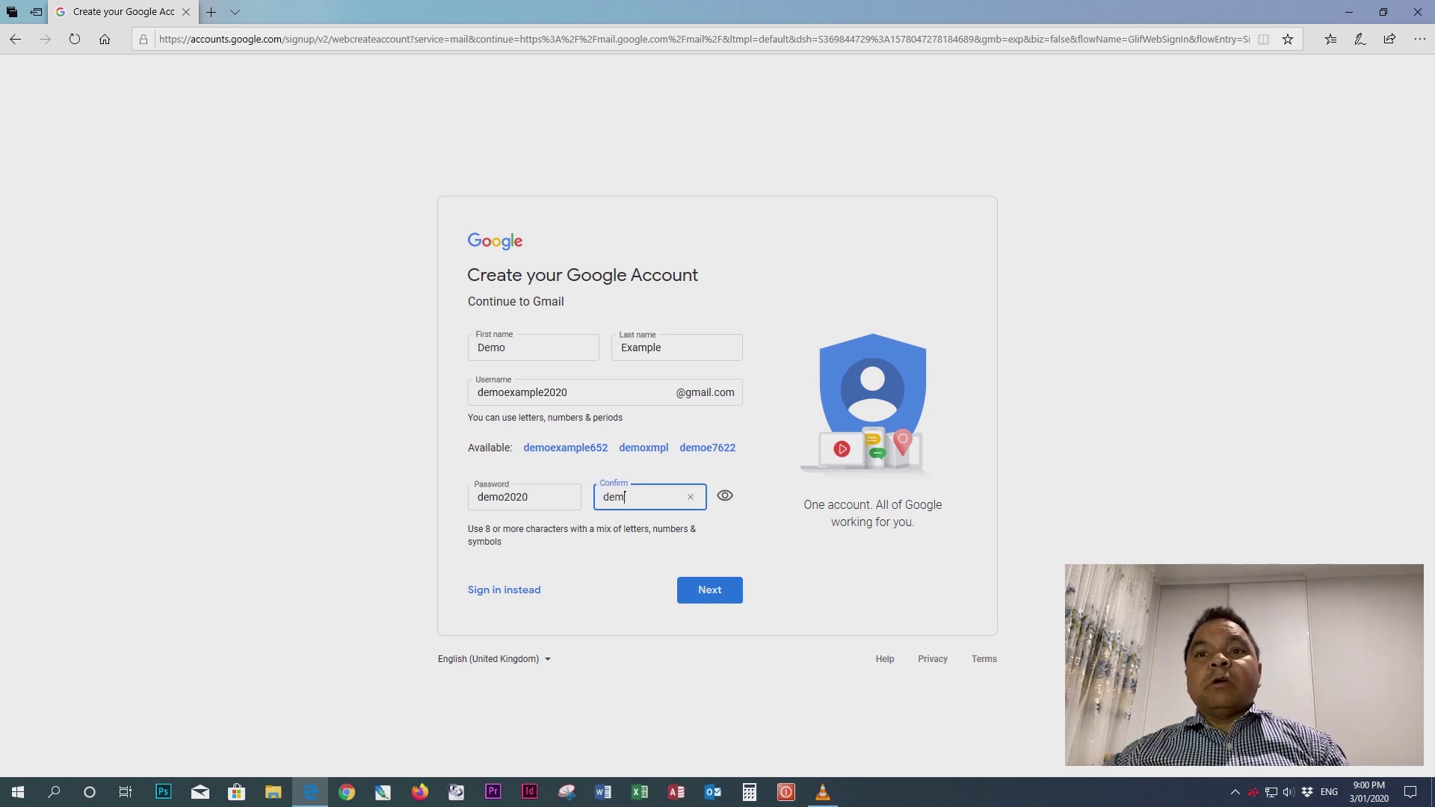
type("o2020")
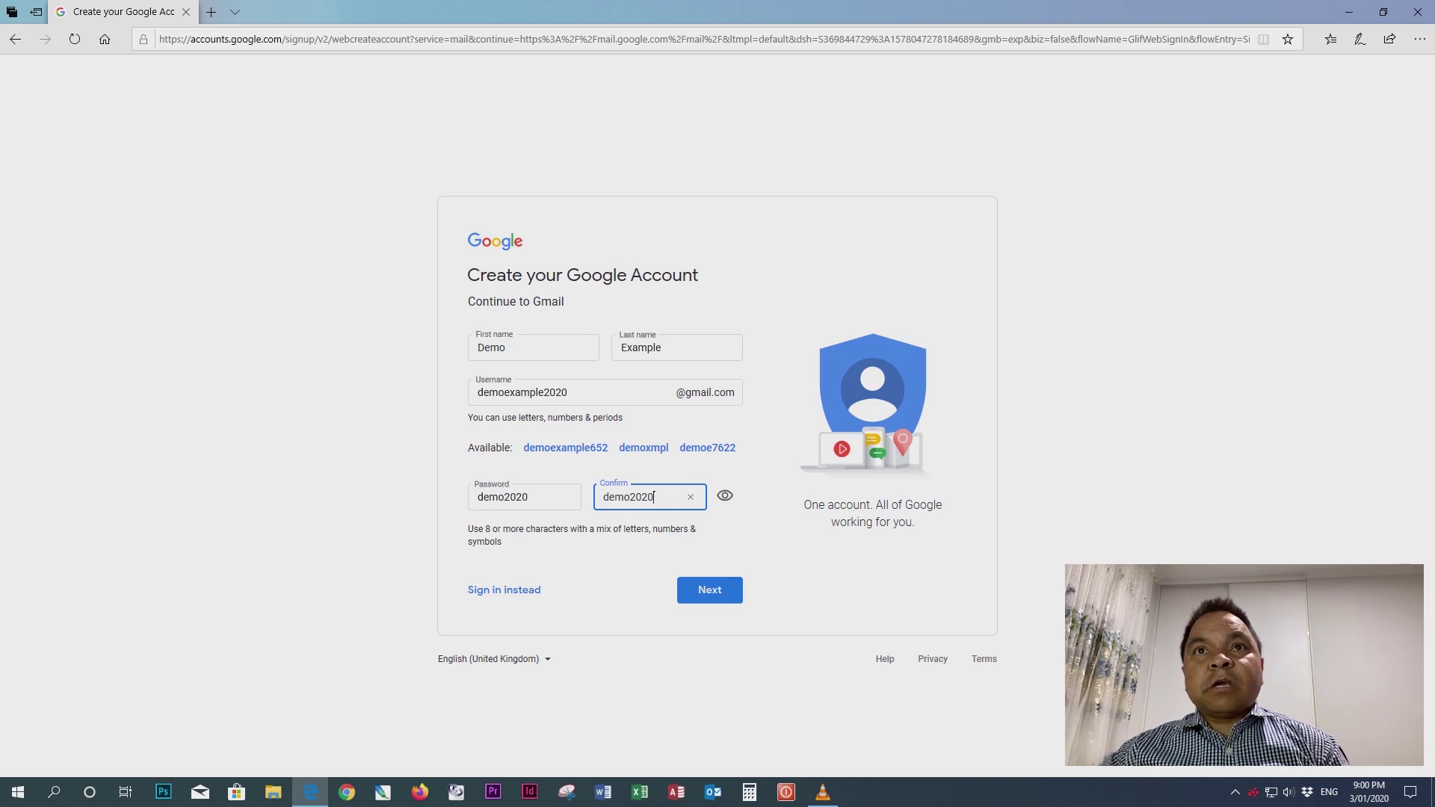
key("Tab")
key("space")
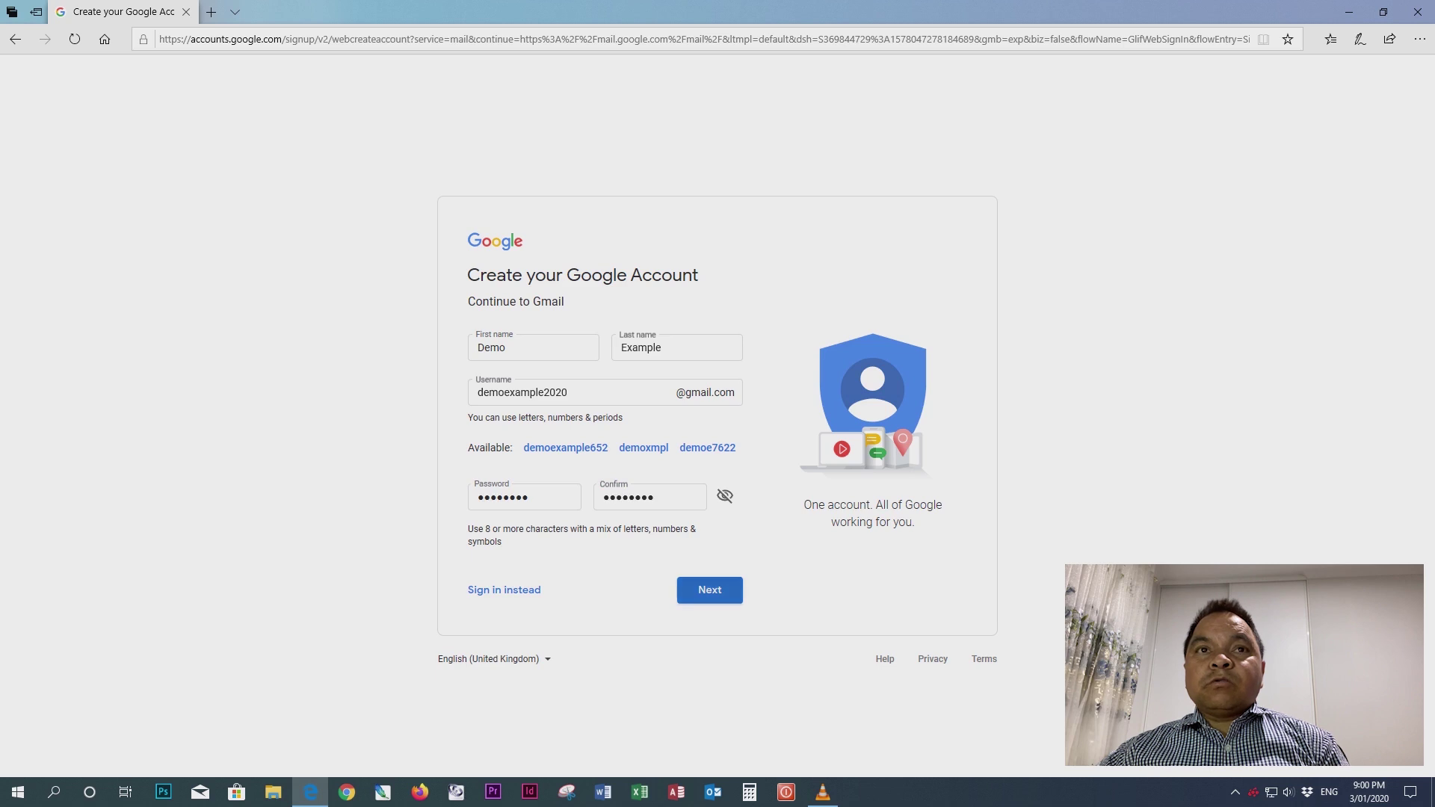
key("space")
key("space")
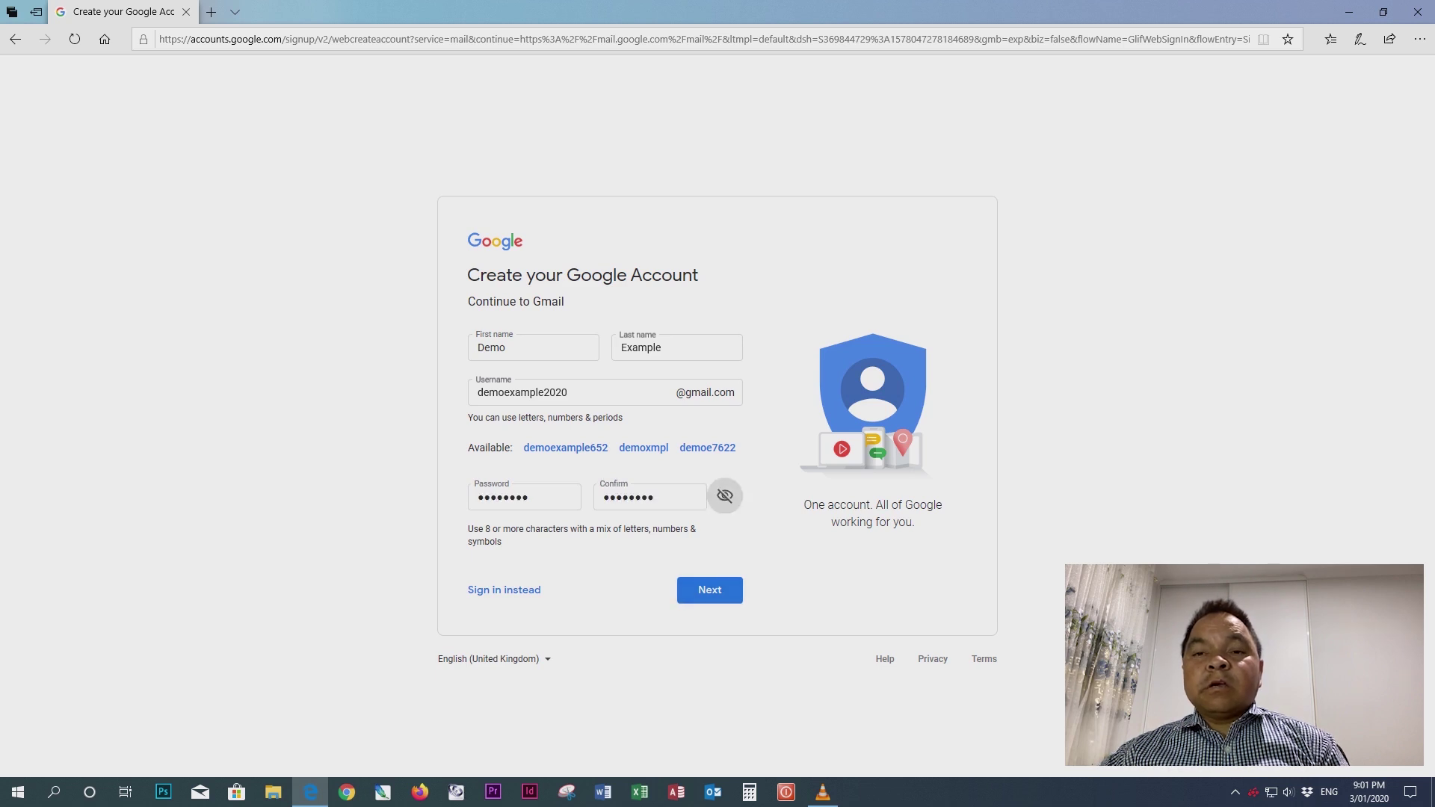
key("Tab")
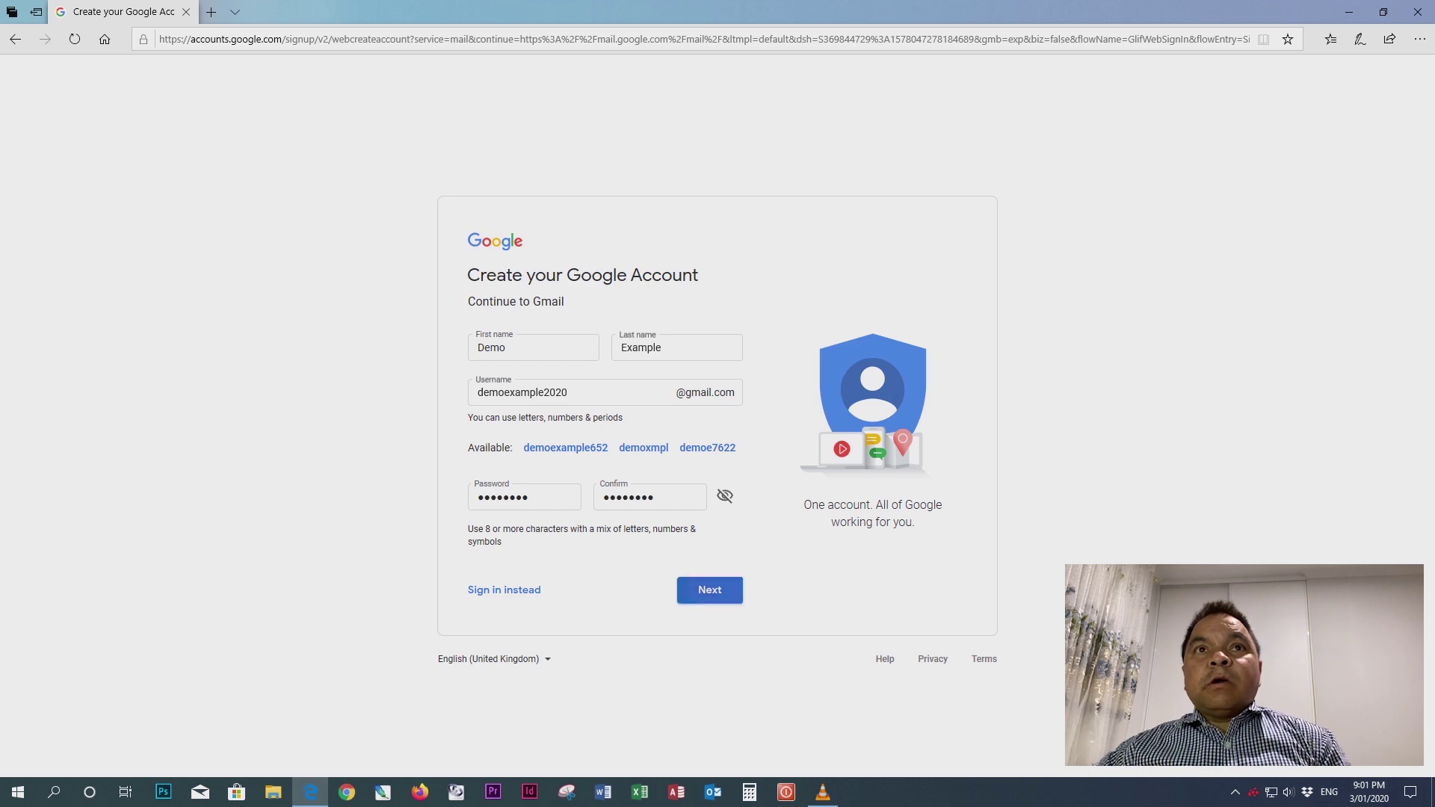
key("Return")
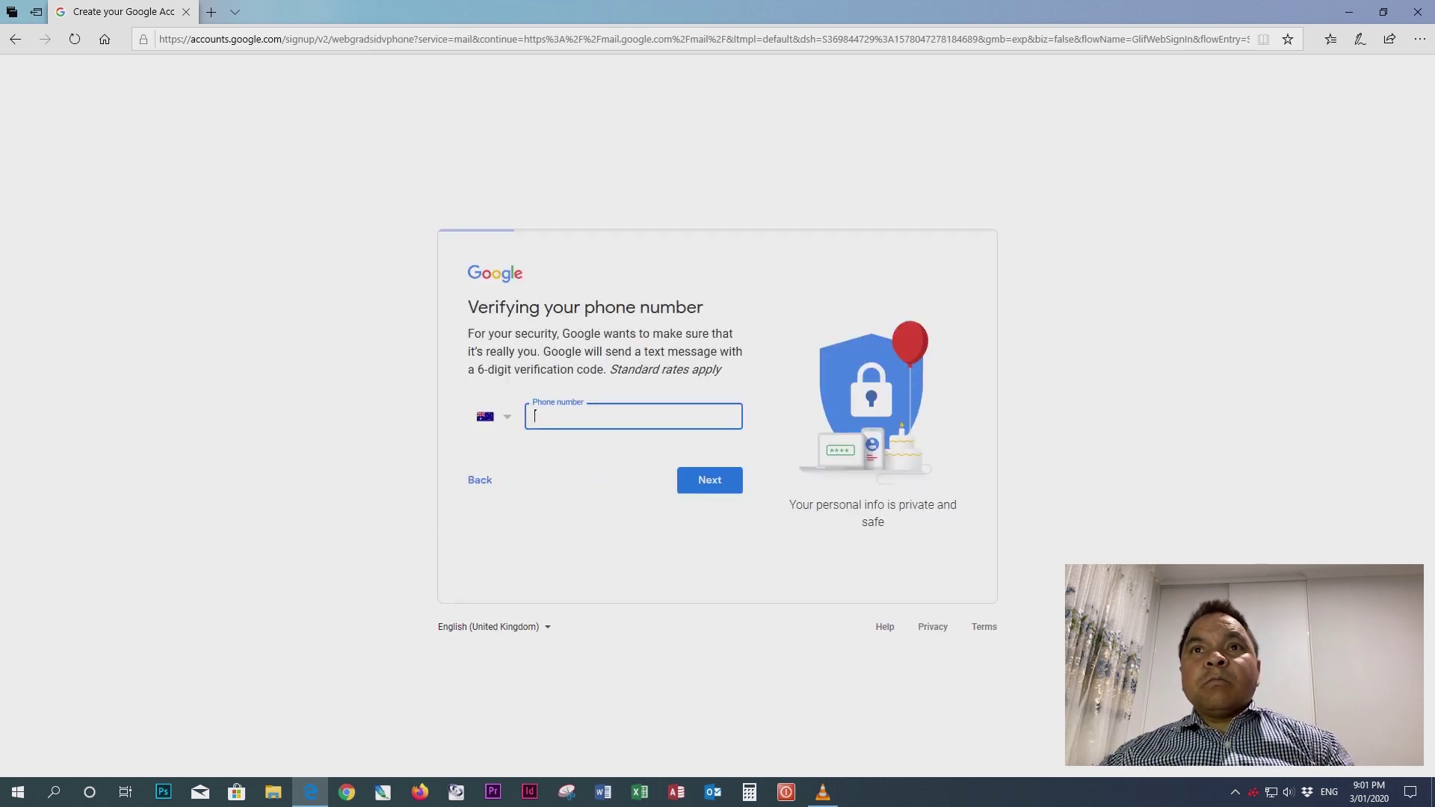
- Enter the phone number with Australia +61 as the country code and send it
key("Return")
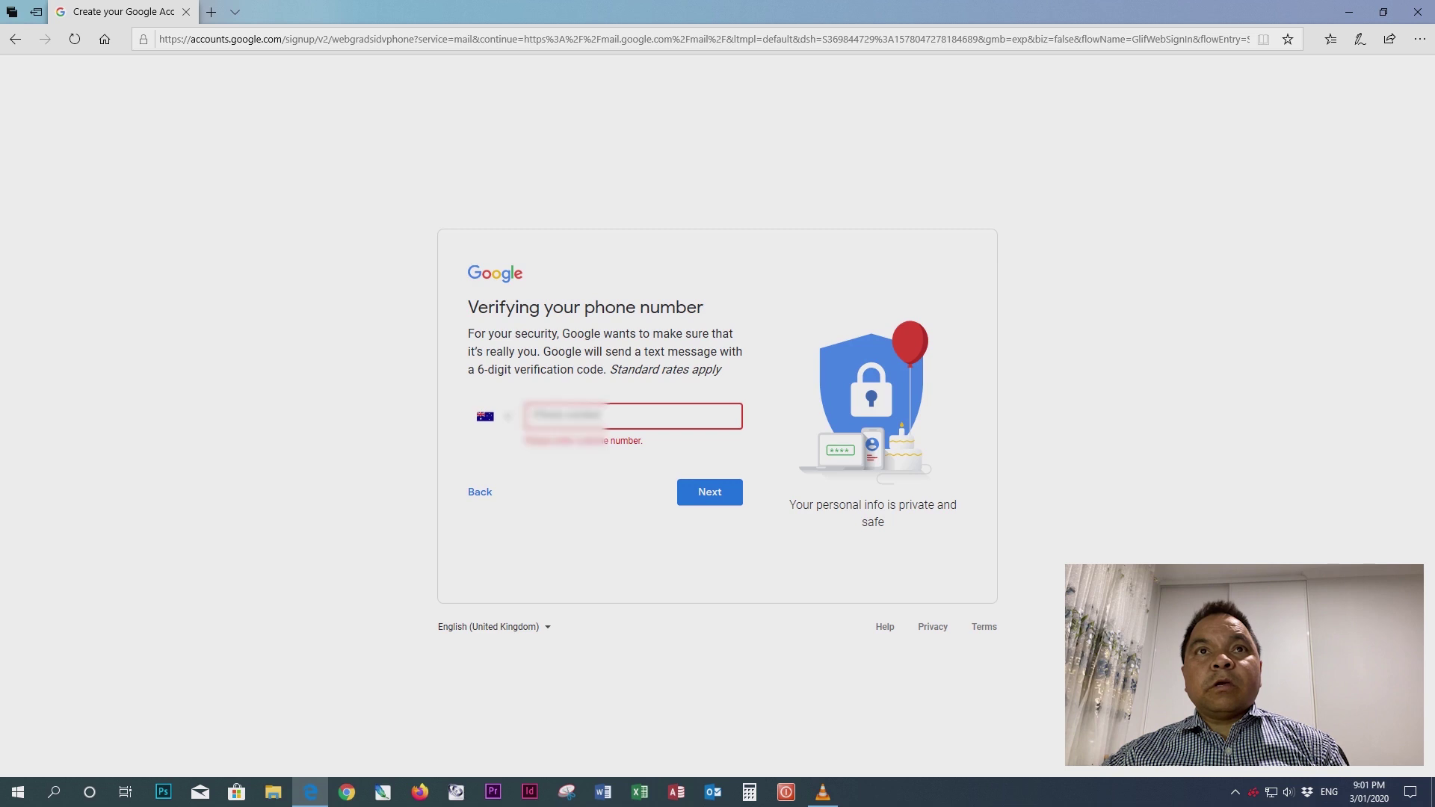
left_click(632, 416)
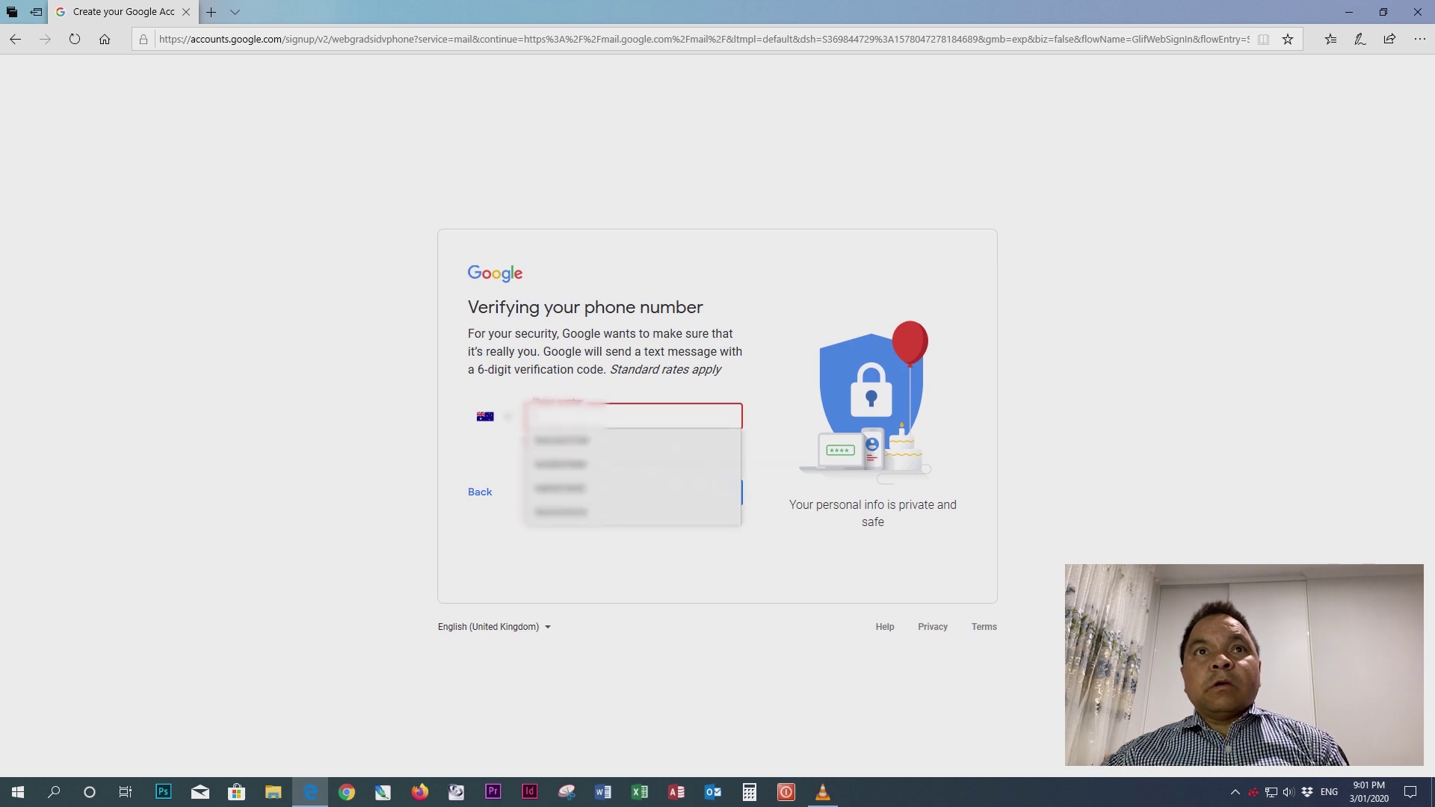
key("Escape")
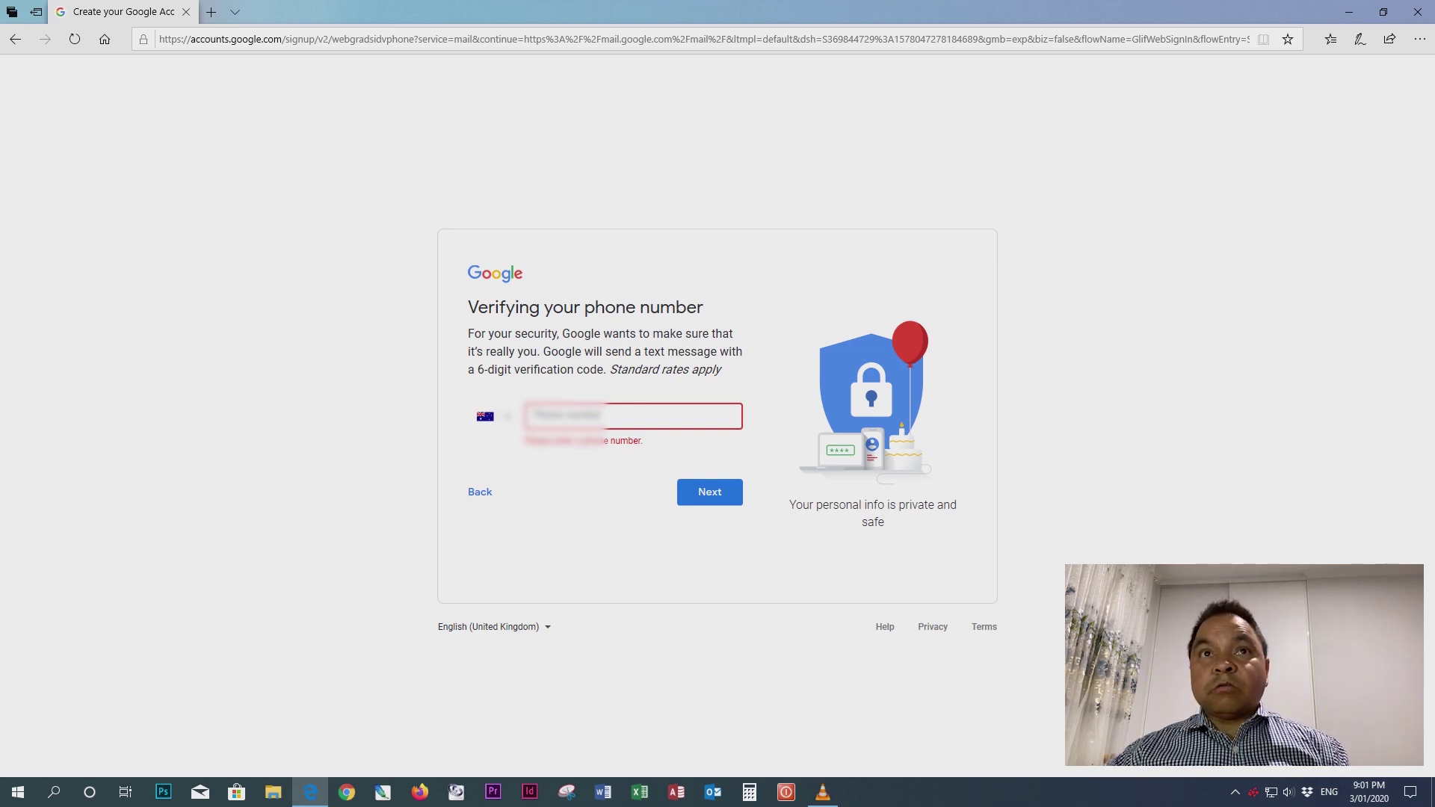
left_click(632, 417)
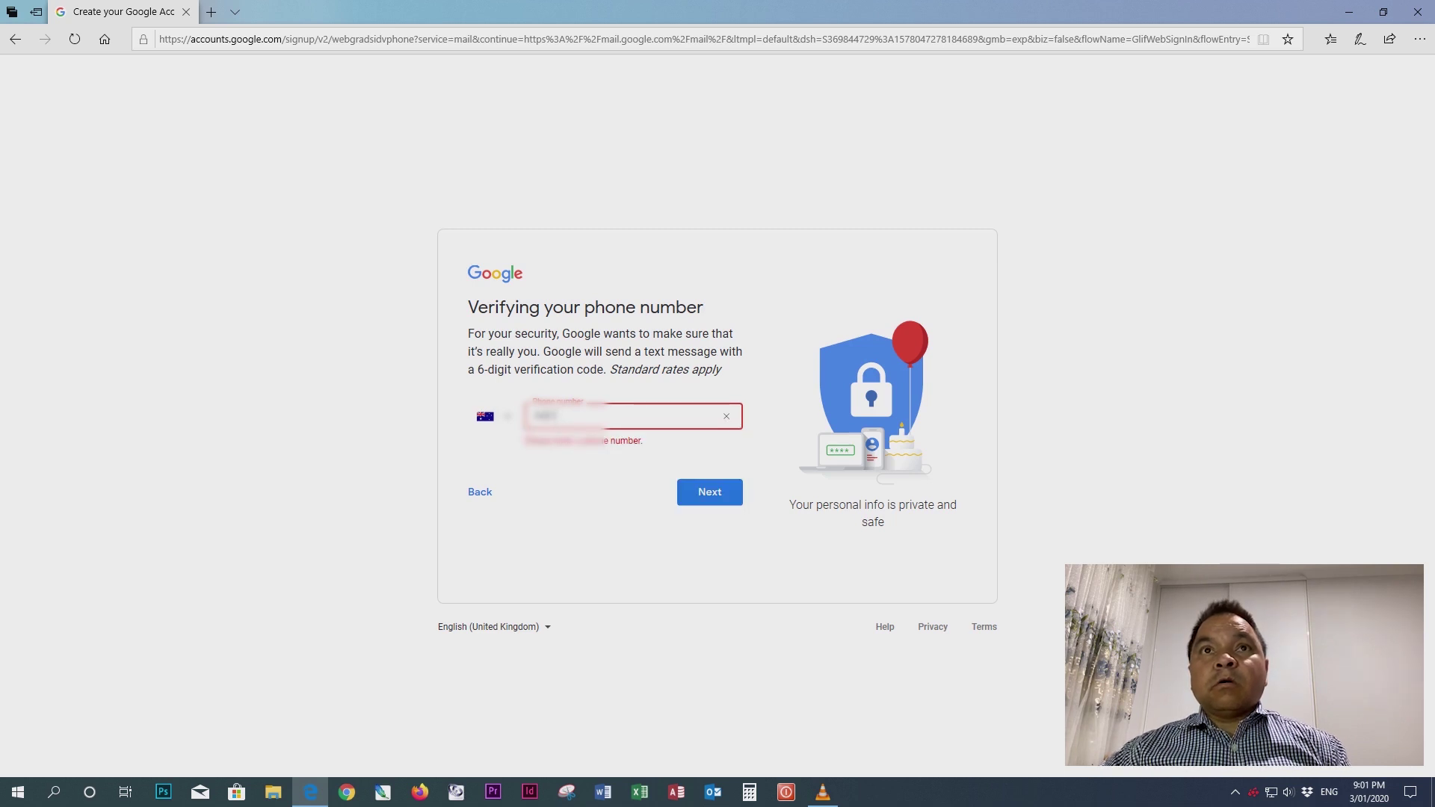
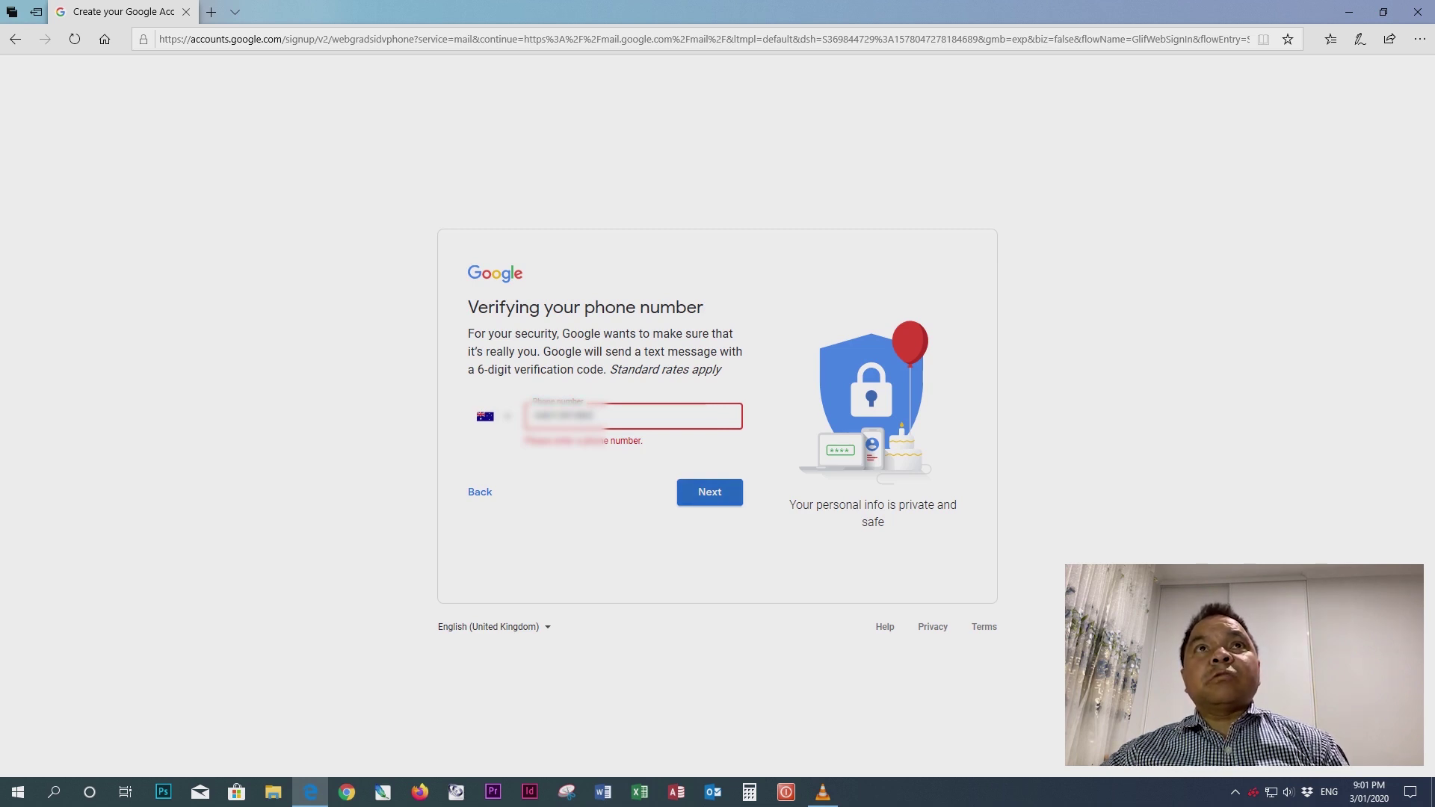
left_click(491, 417)
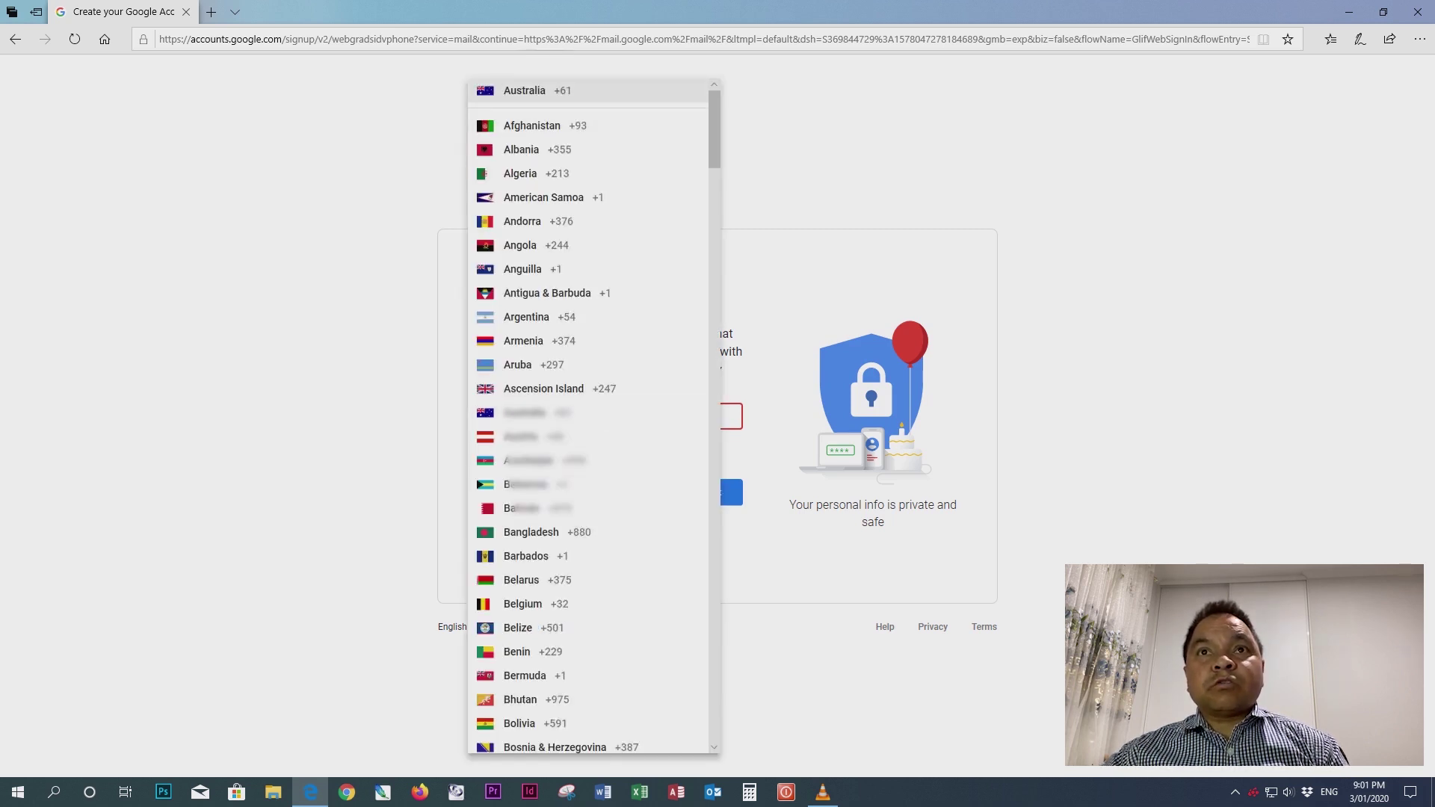
key("Return")
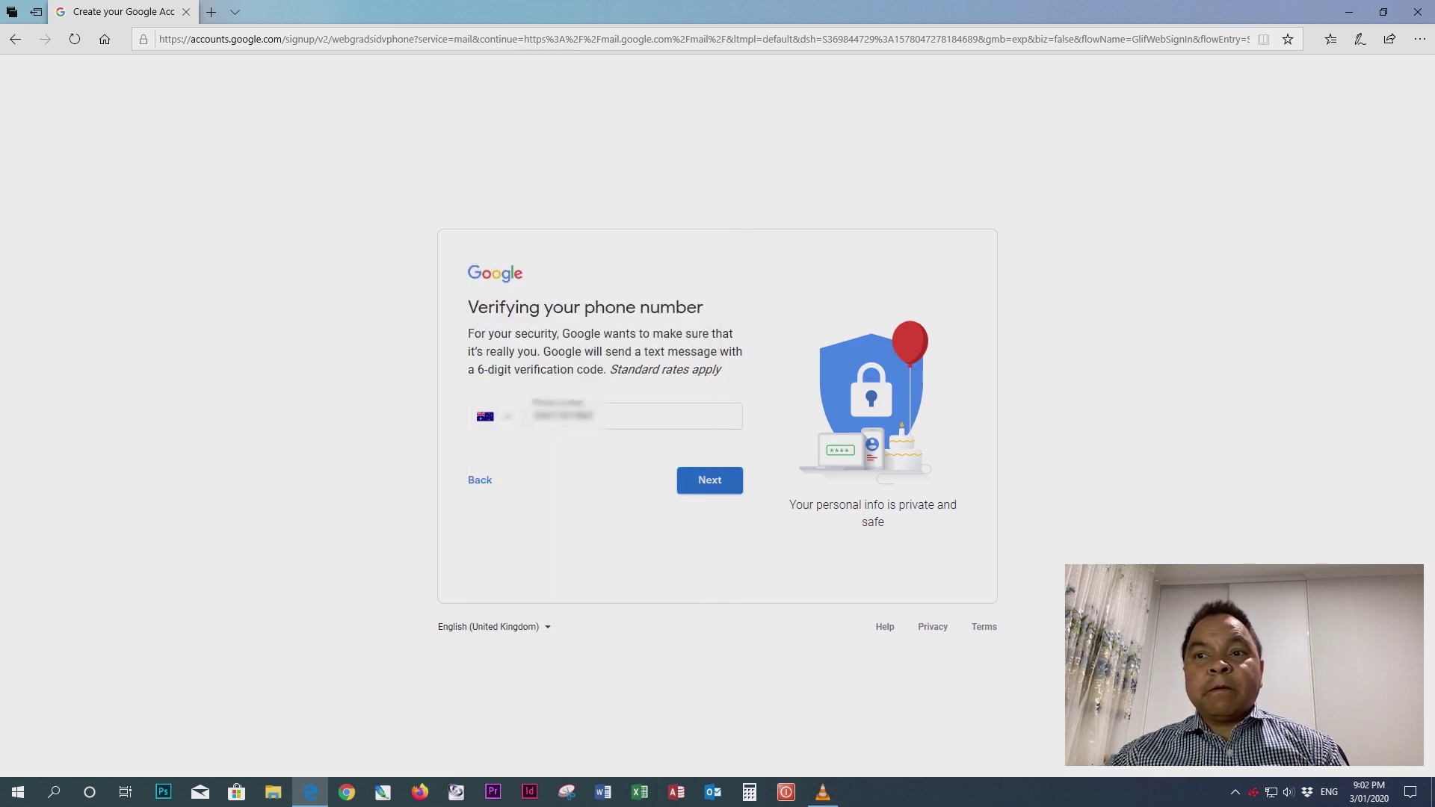
key("Return")
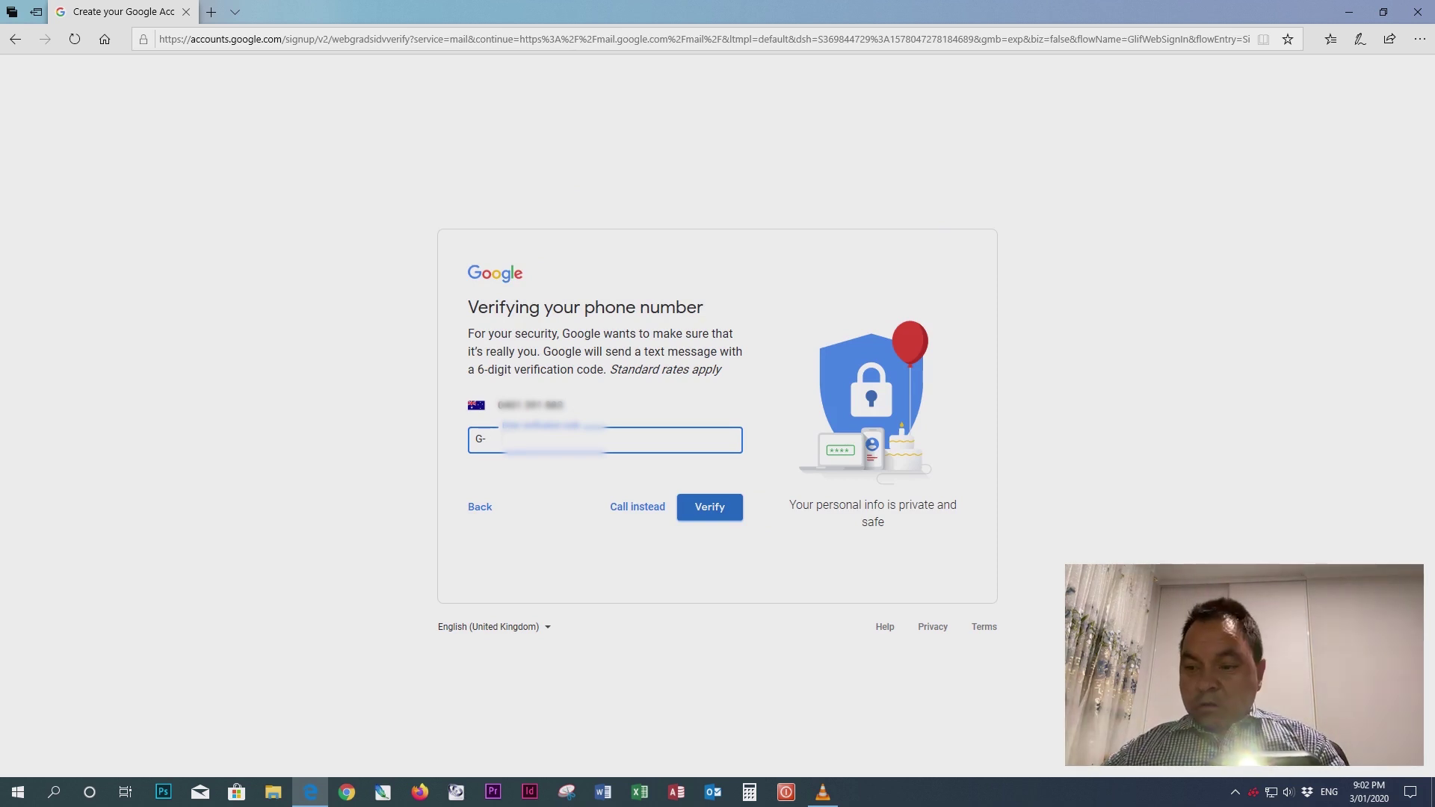
- Enter the texted verification code after G- and verify the phone
type("1")
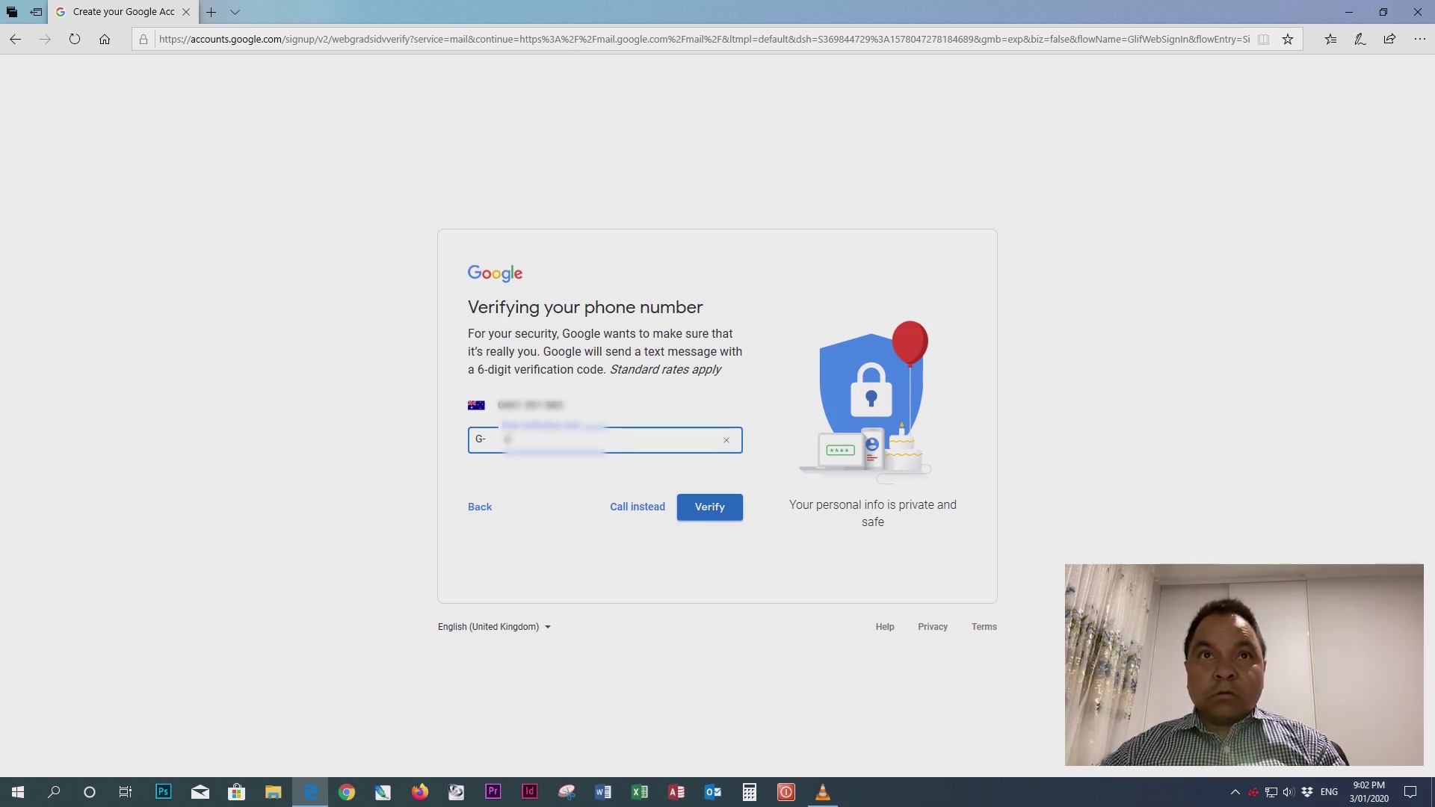
type("2")
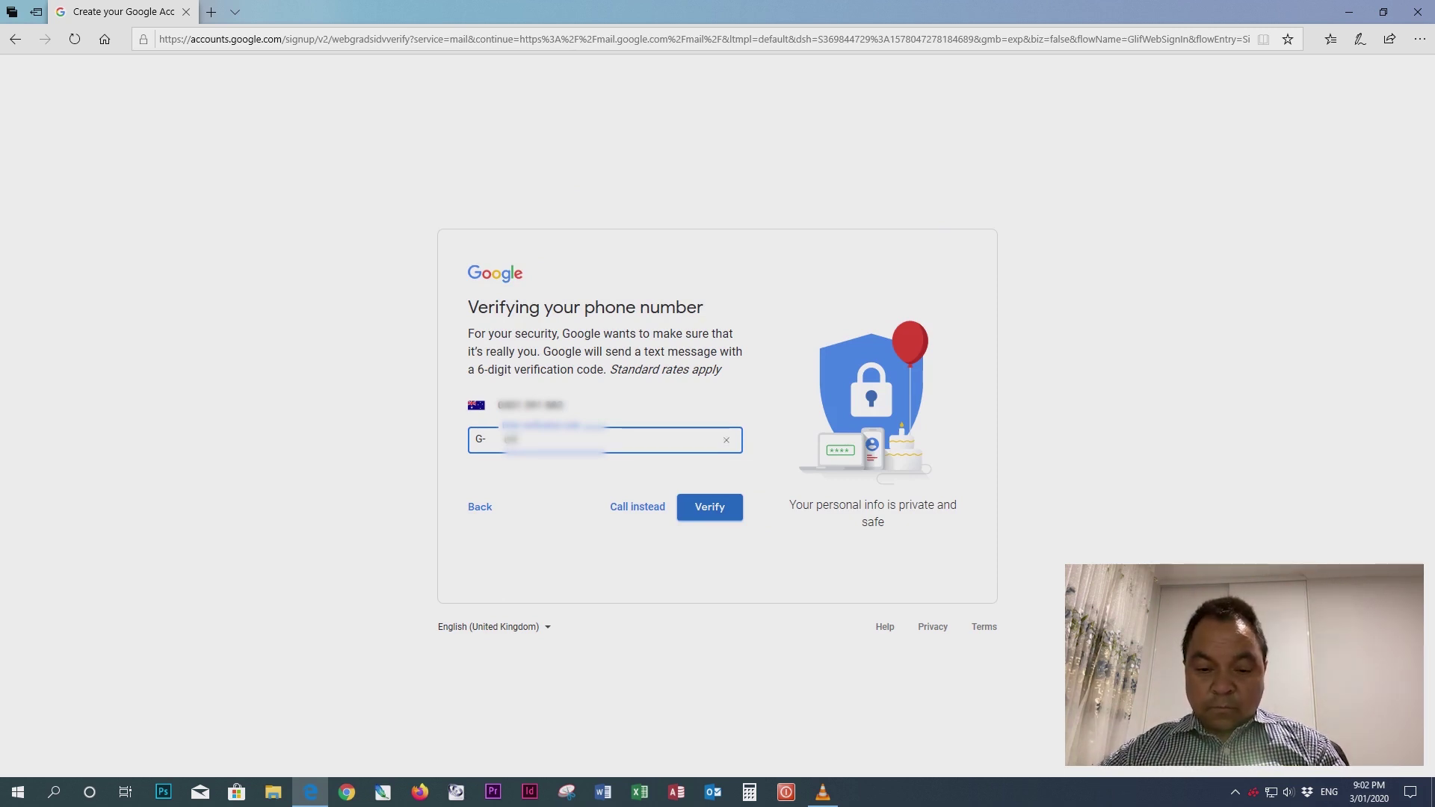
type("34")
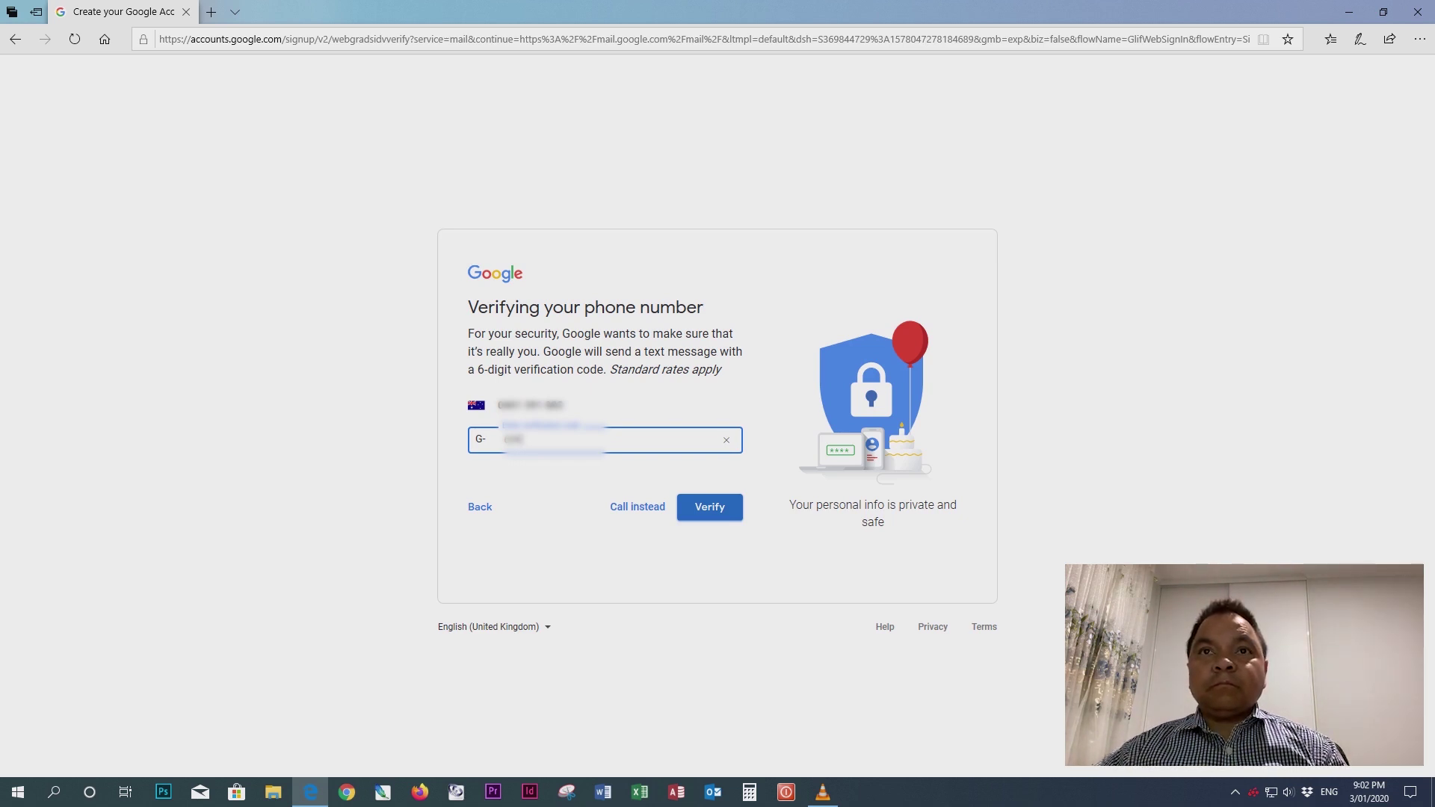
type("567")
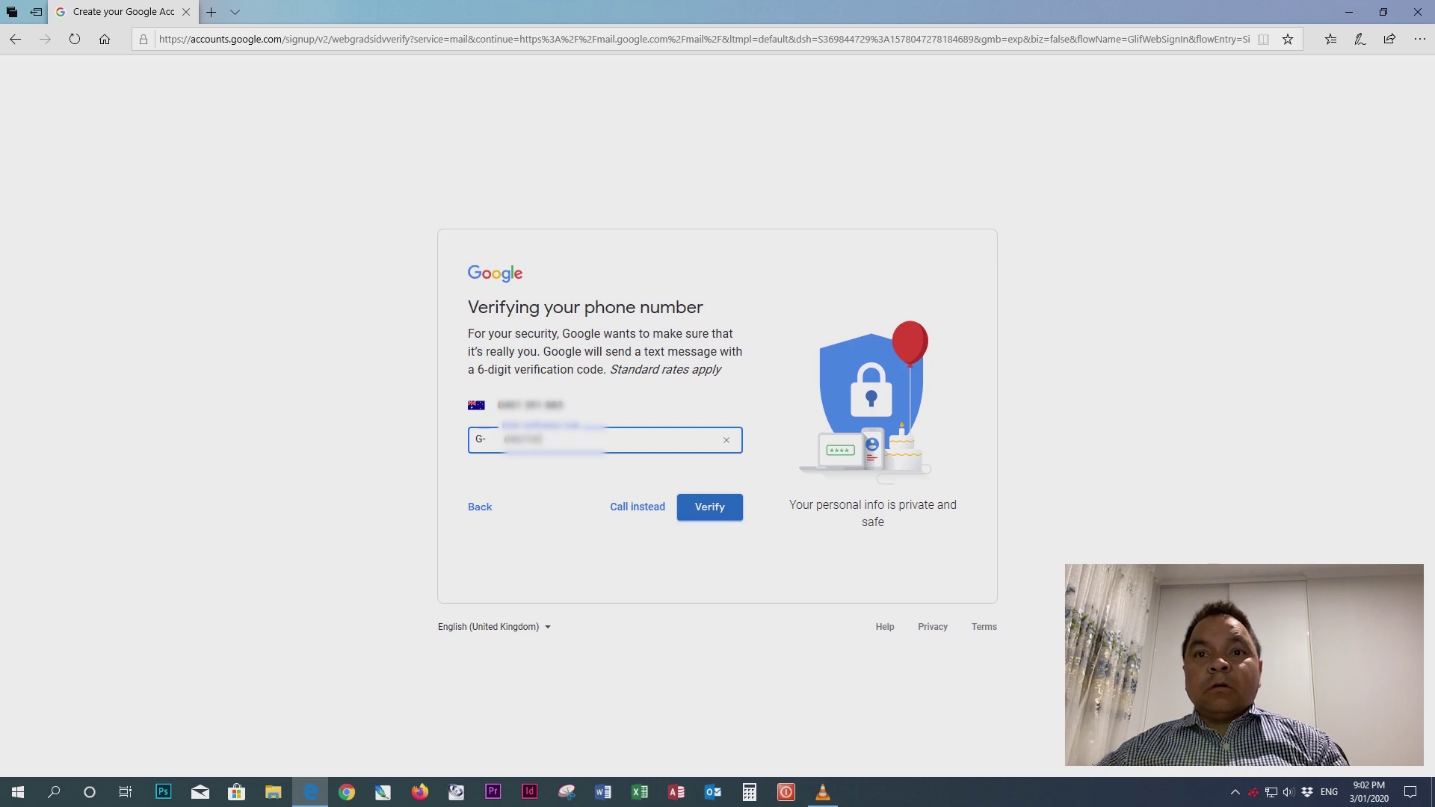
key("Return")
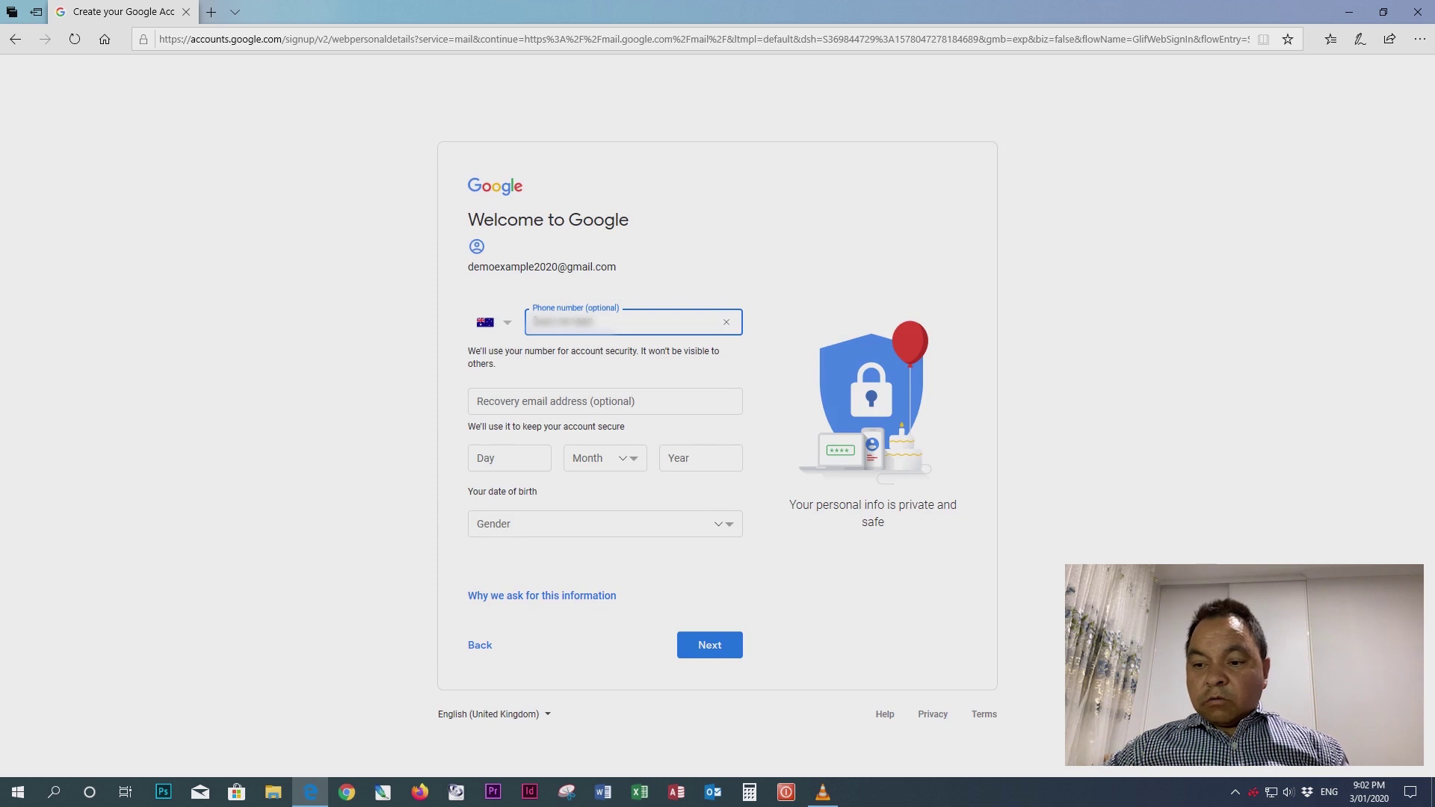
left_click(508, 458)
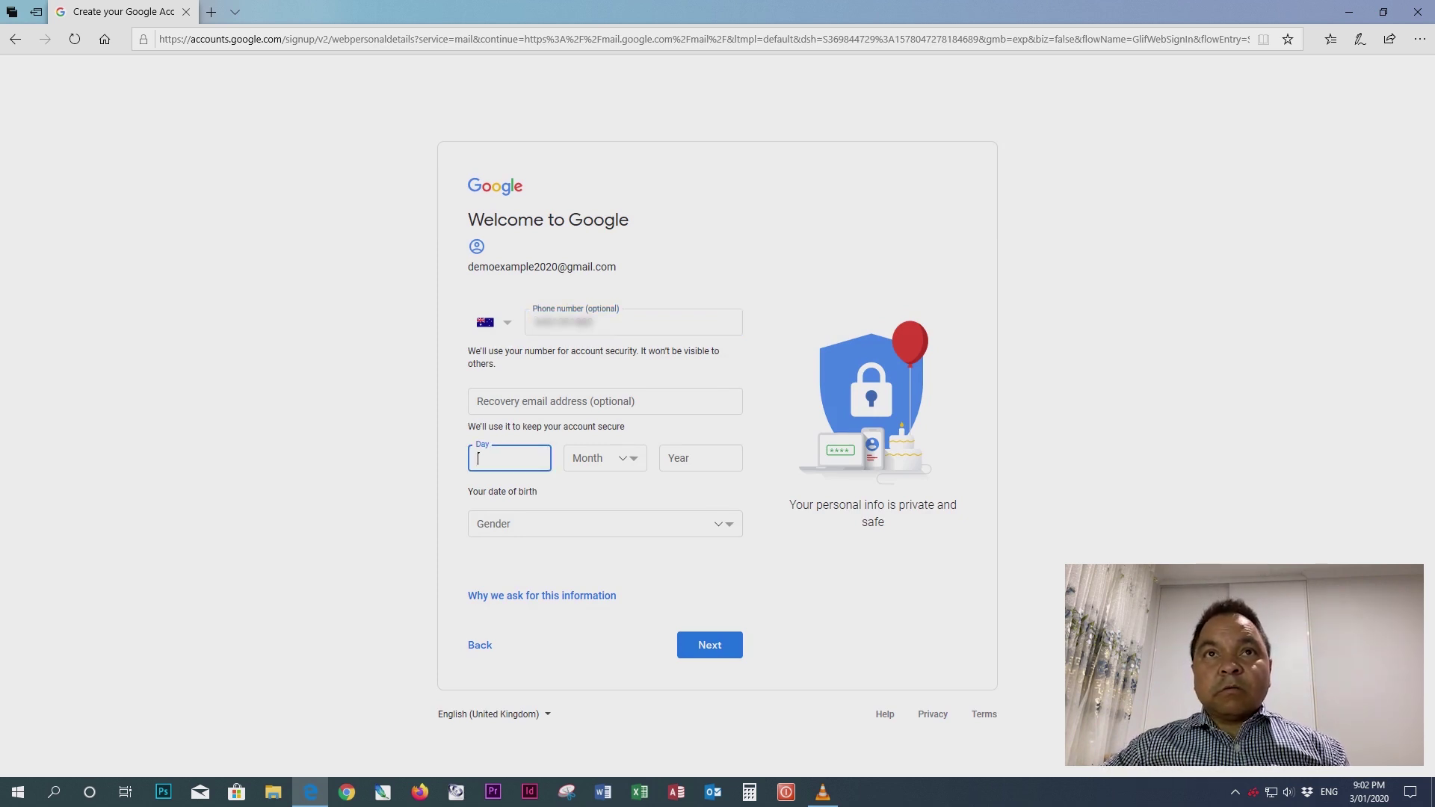
type("1")
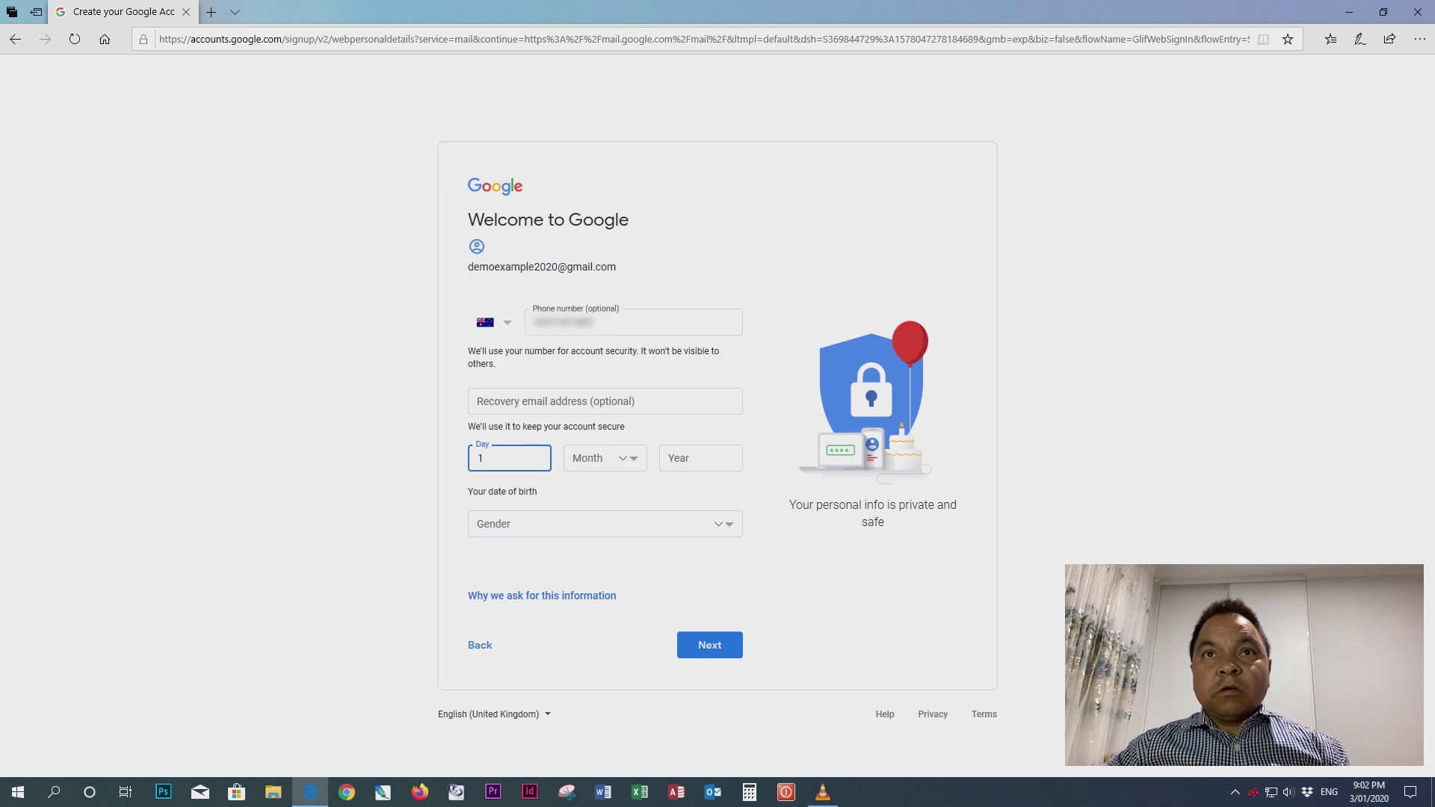
type("2")
key("Tab")
key("alt+Down")
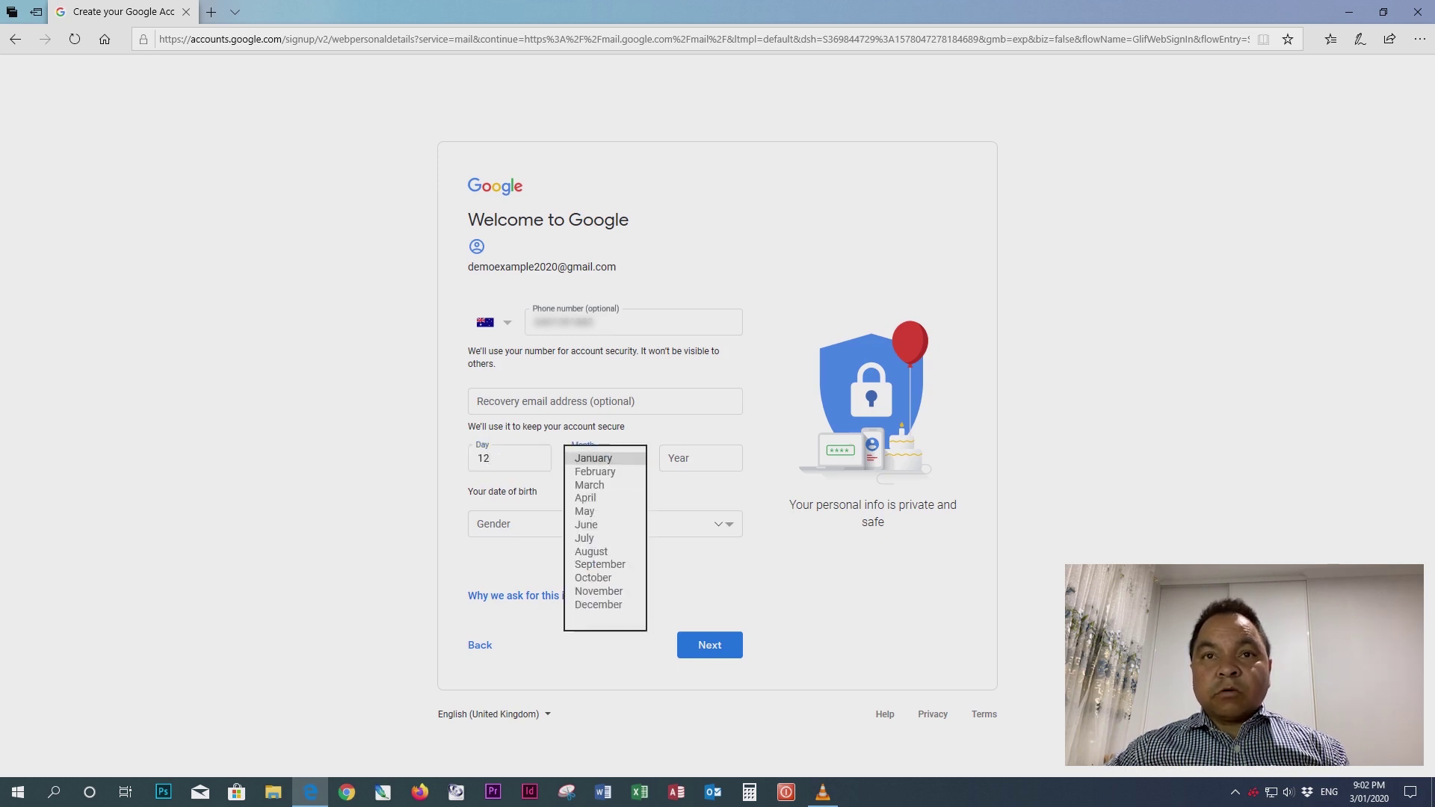
key("Down")
key("Down")
key("Down")
key("Down")
key("Down")
key("Down")
key("Down")
key("Down")
key("Down")
key("Down")
key("Down")
key("Return")
key("Tab")
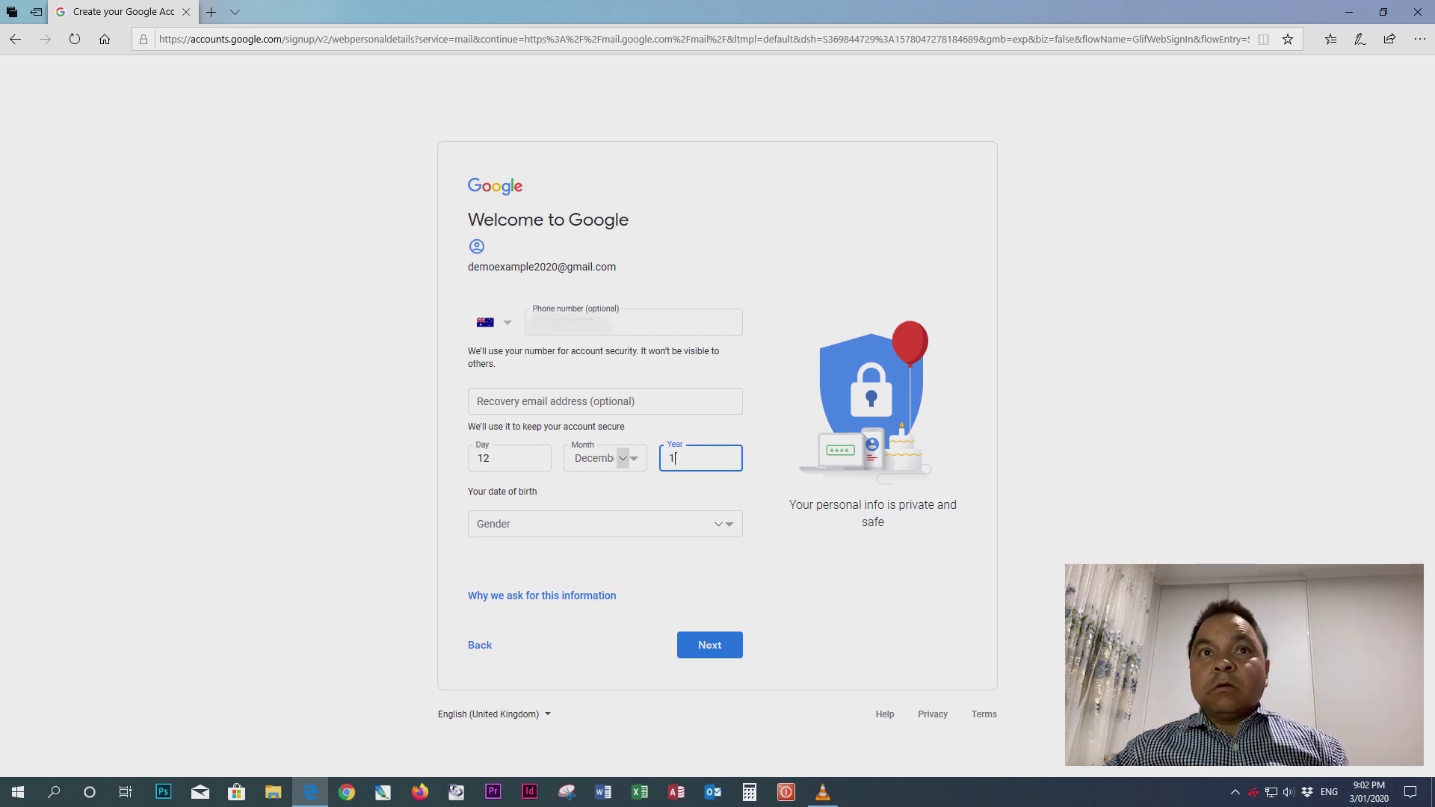
type("1990")
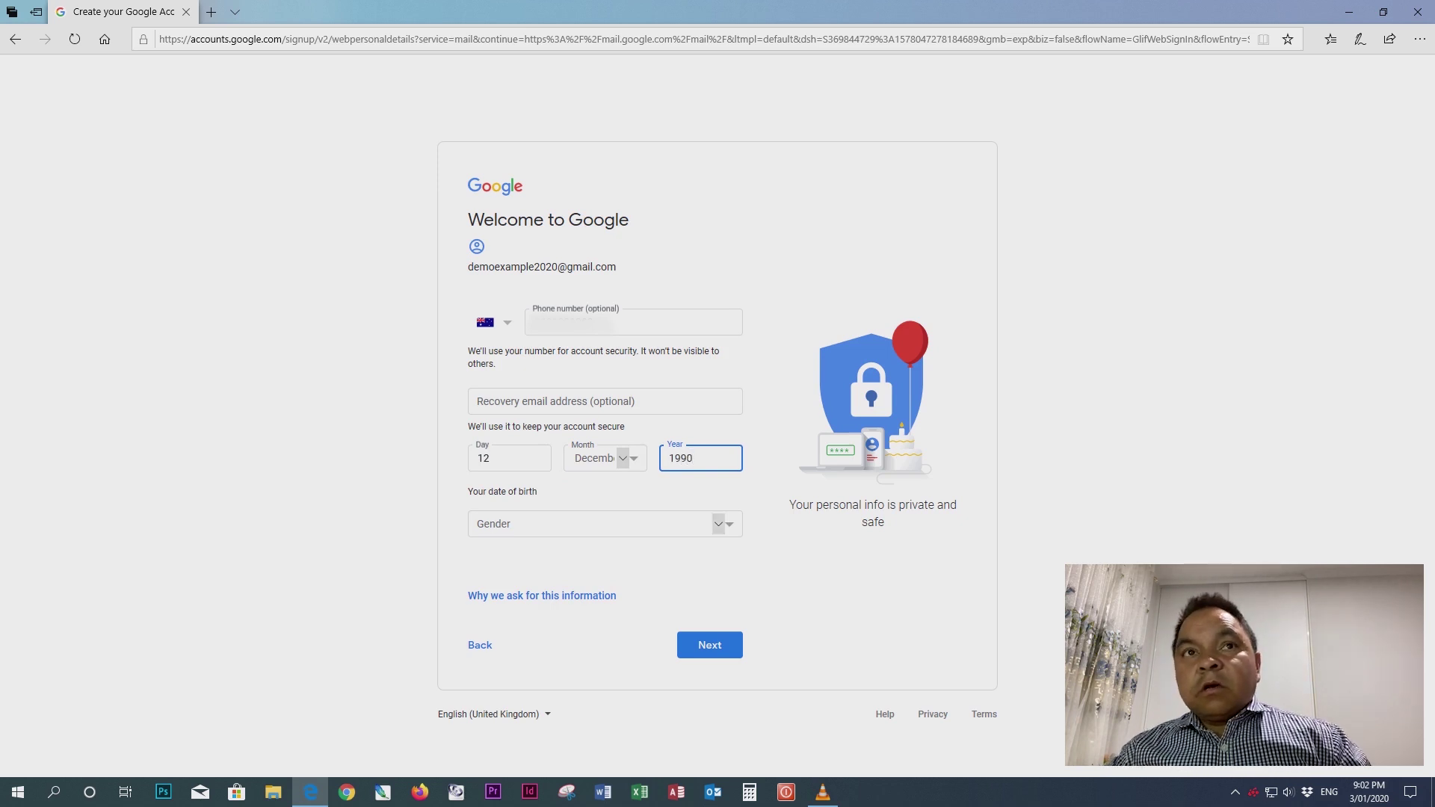
- Set the gender to Male and submit the personal details
left_click(718, 525)
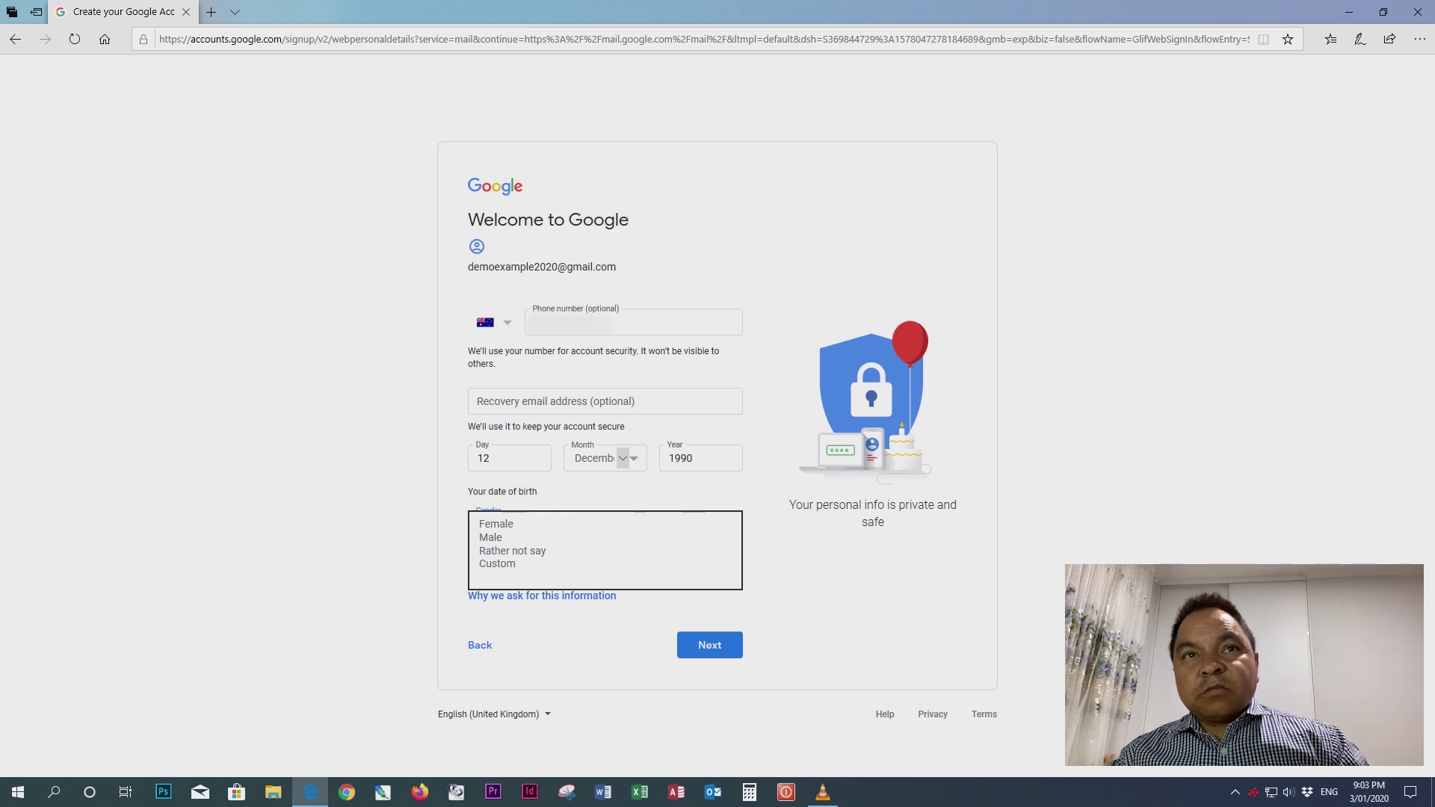
key("Down")
key("Down")
key("Down")
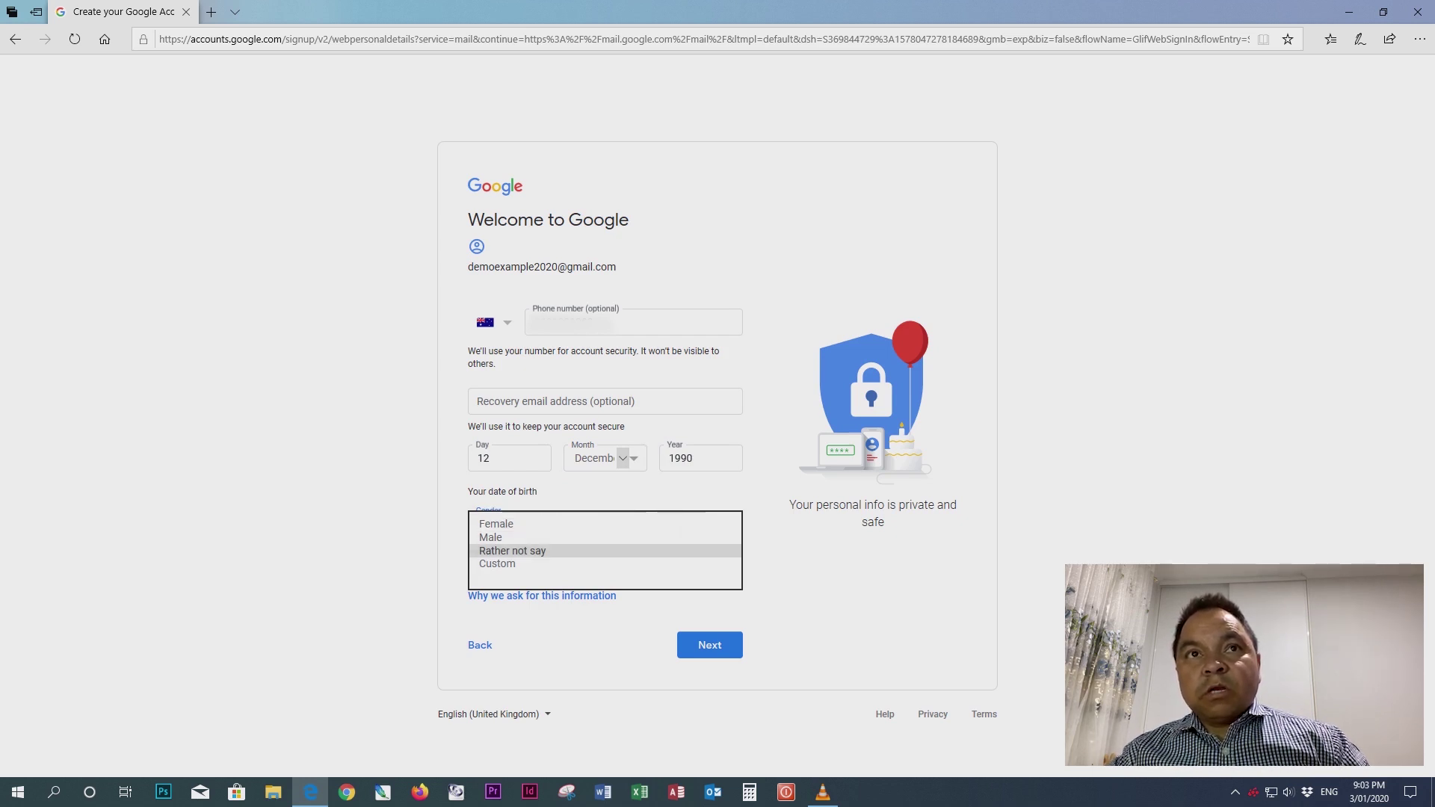
key("Down")
key("Up")
key("Up")
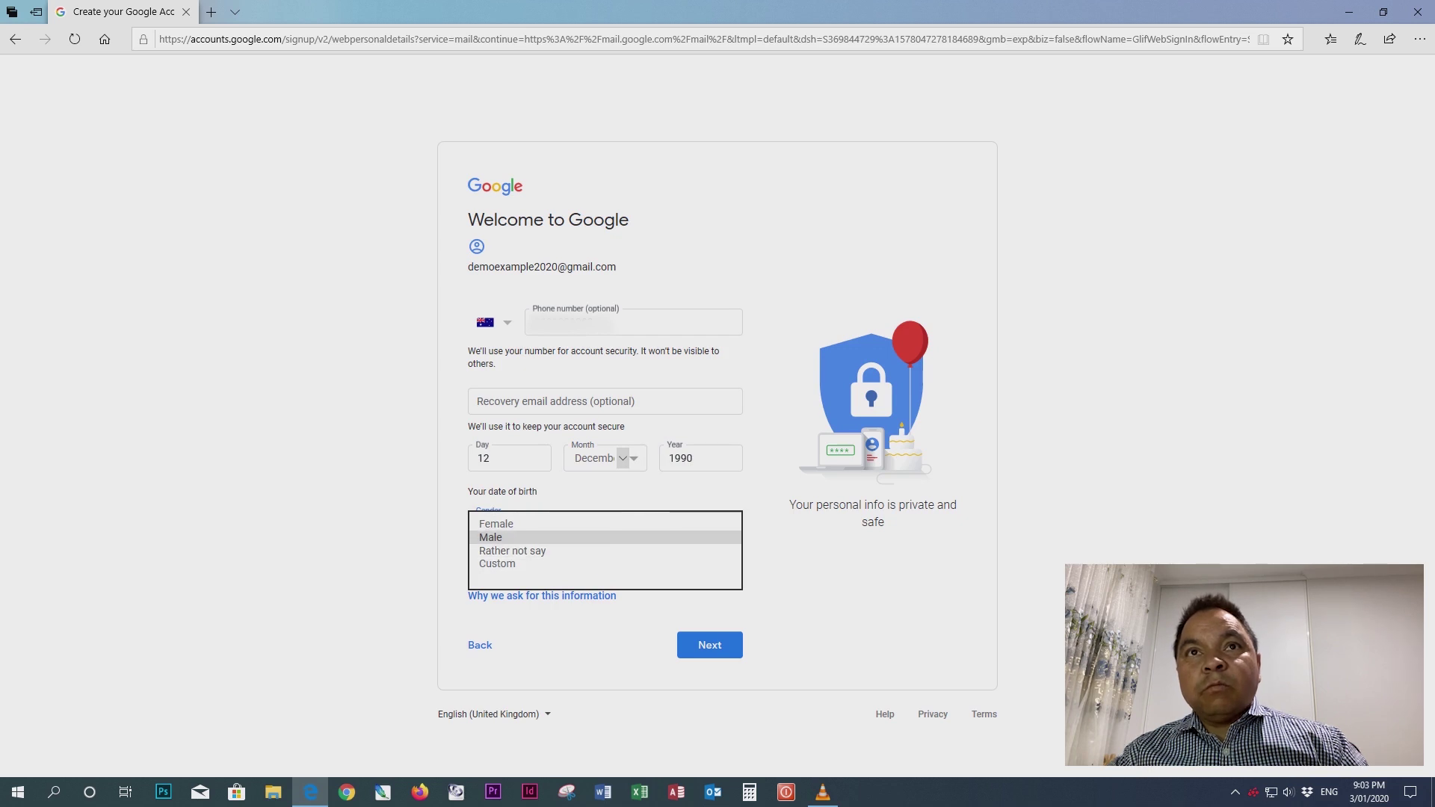
key("Up")
key("Down")
key("Return")
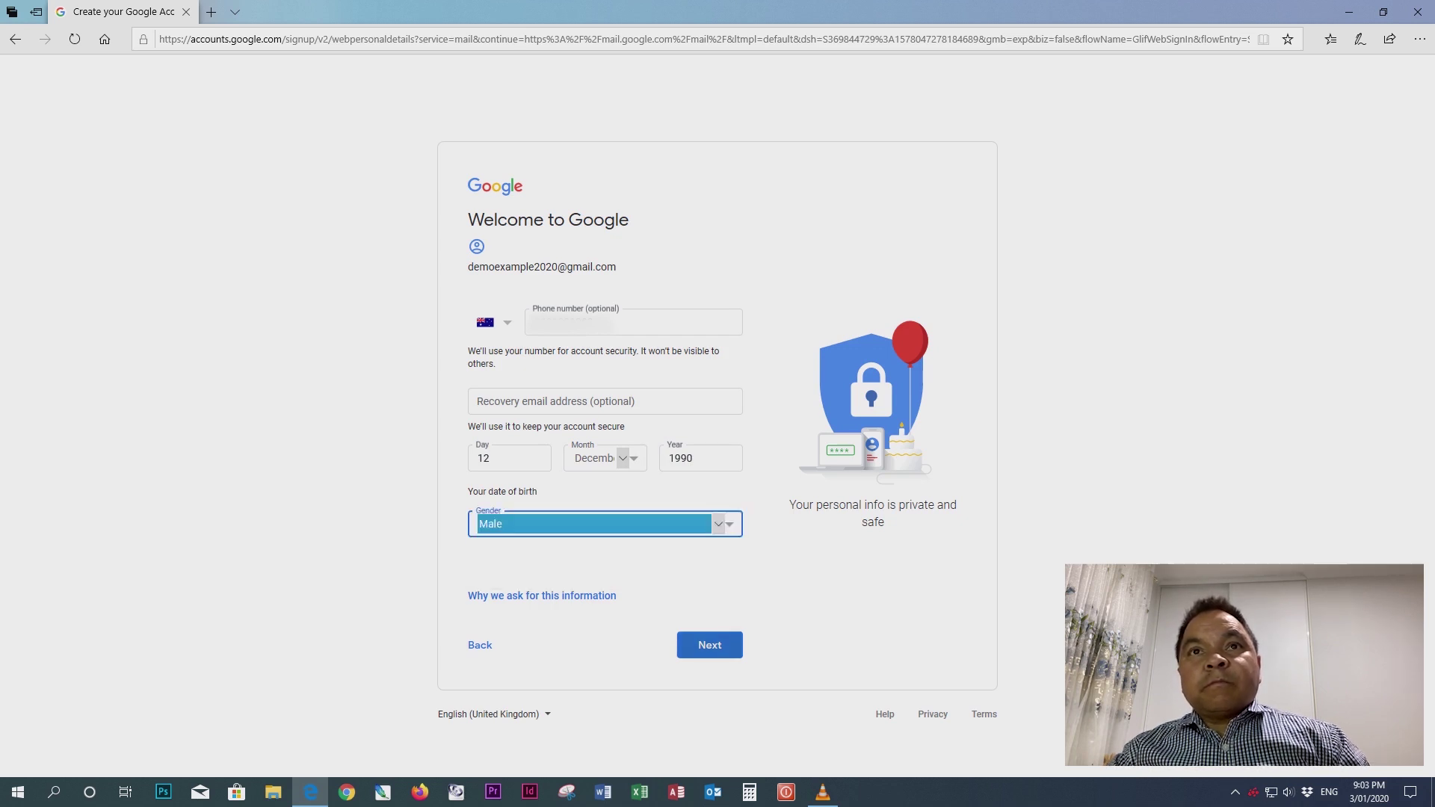
key("Return")
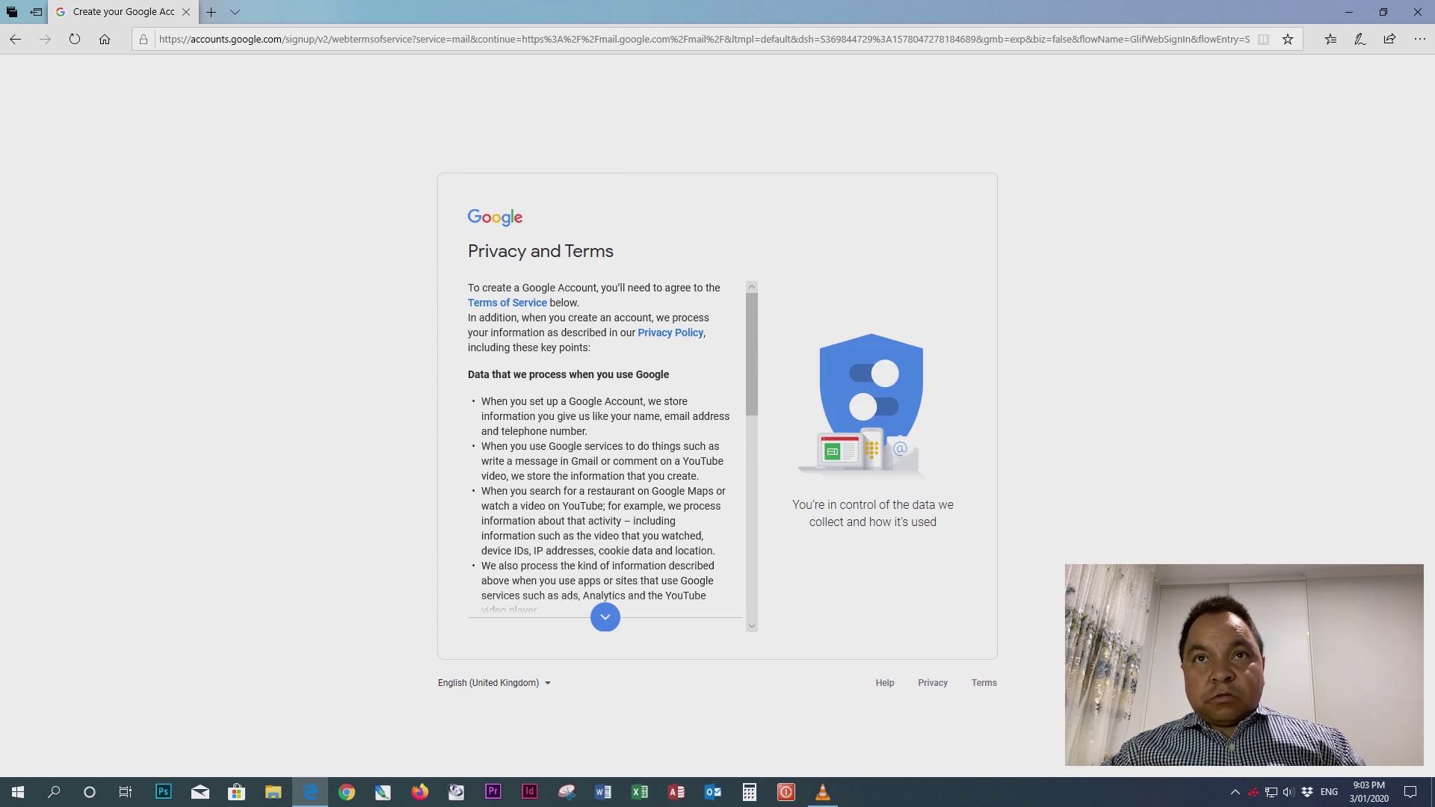
- Scroll through the Privacy and Terms and agree to them
scroll(598, 448, "down", 2)
scroll(598, 449, "up", 3)
scroll(605, 449, "down", 8)
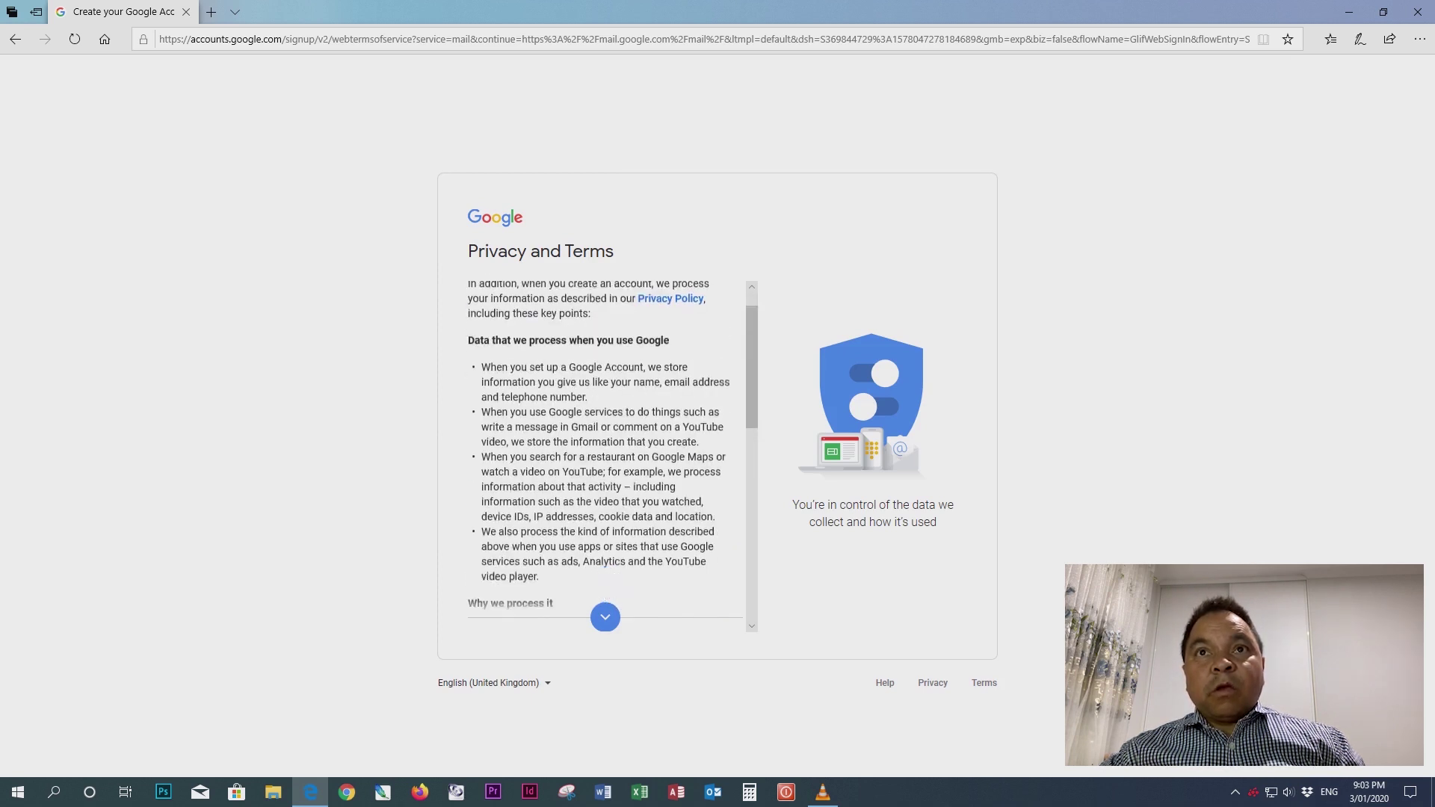
scroll(598, 449, "down", 3)
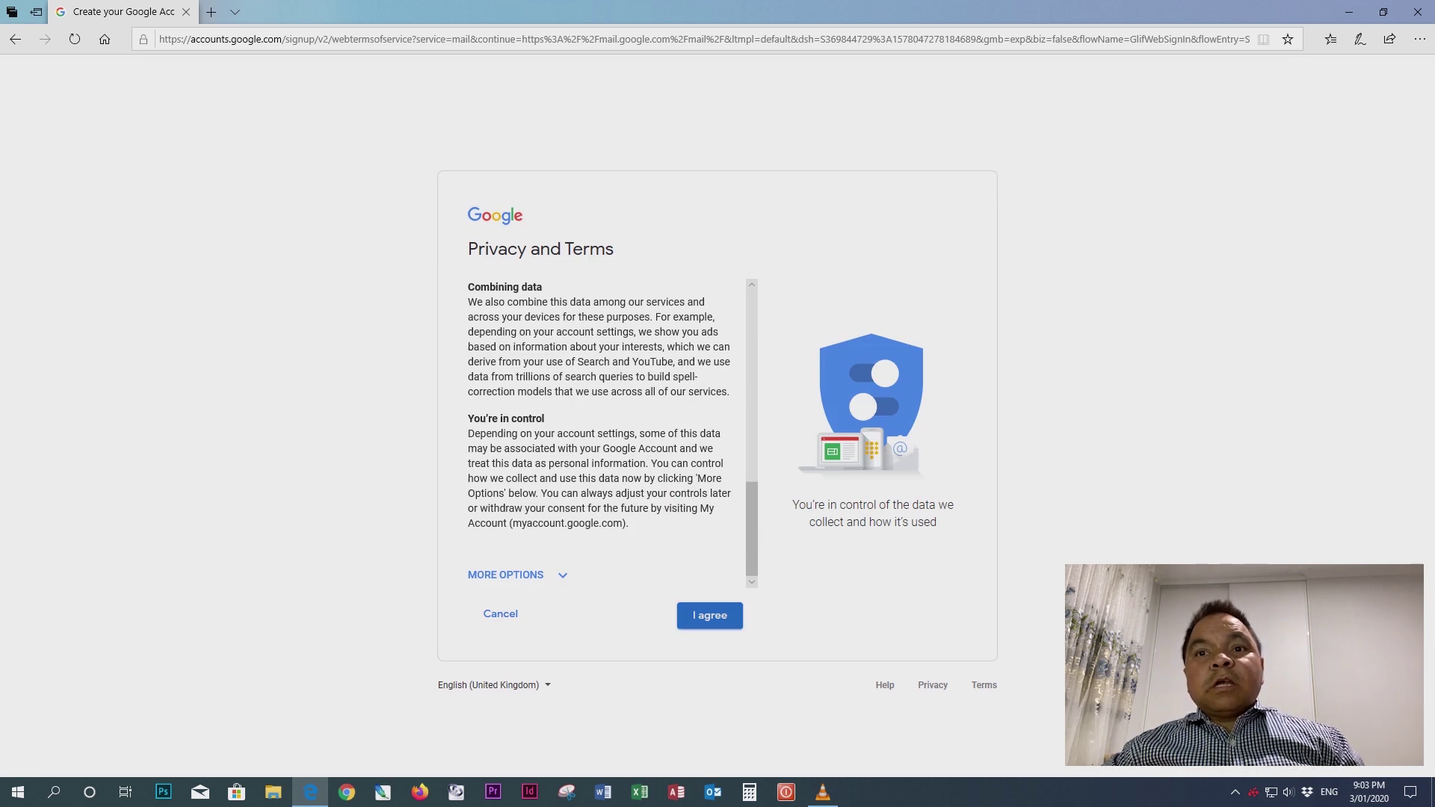
left_click(709, 615)
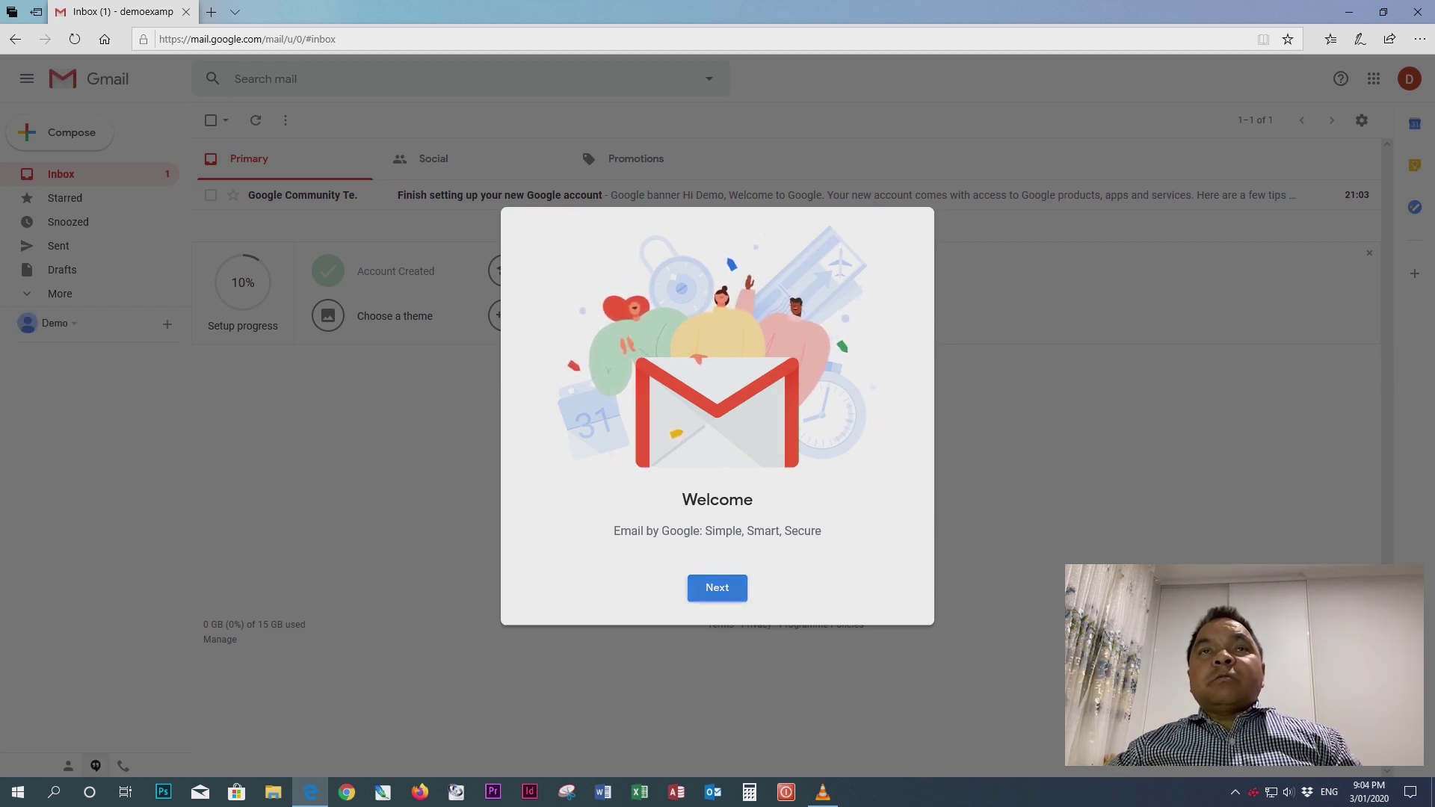
- Advance the Gmail welcome dialog to the Choose a view step
key("Return")
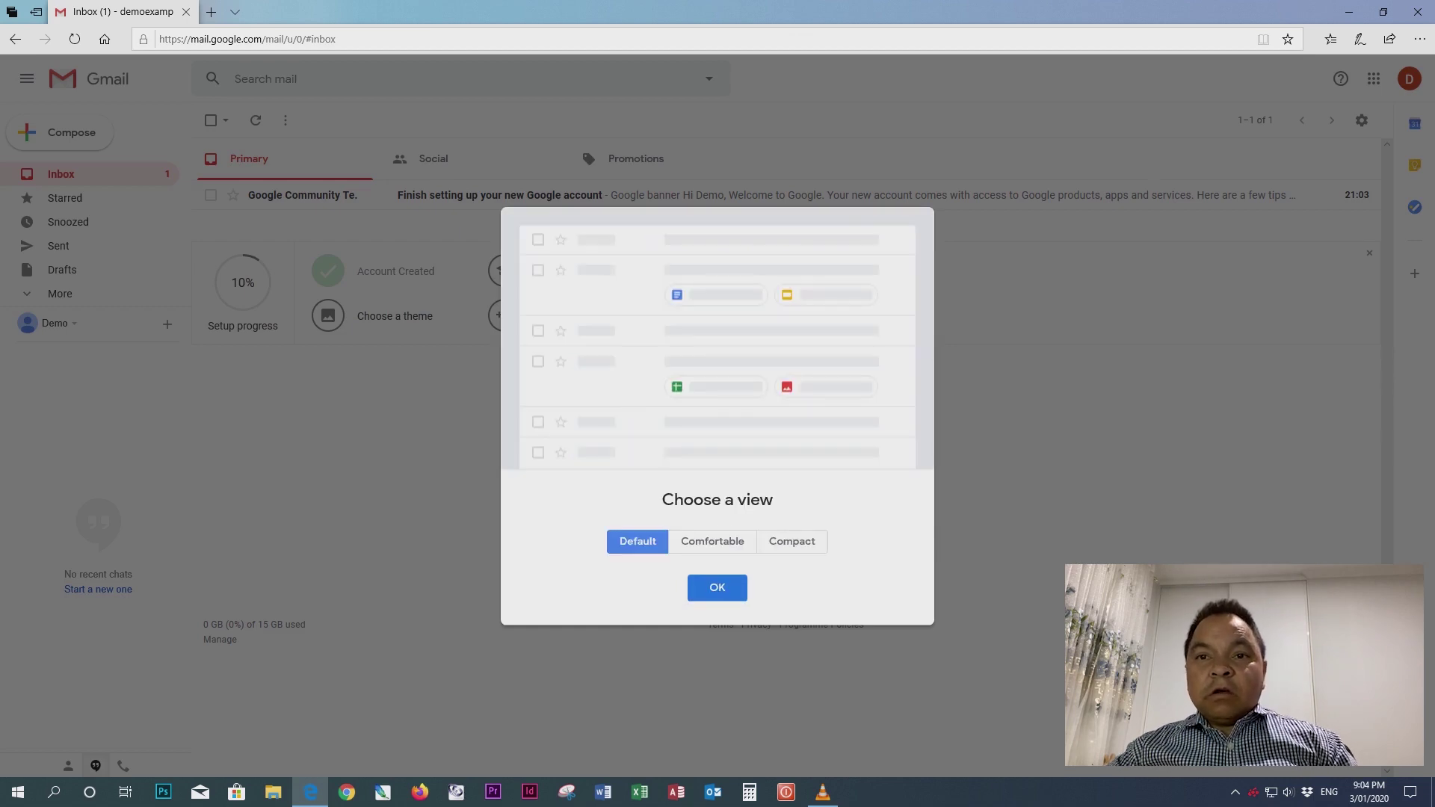